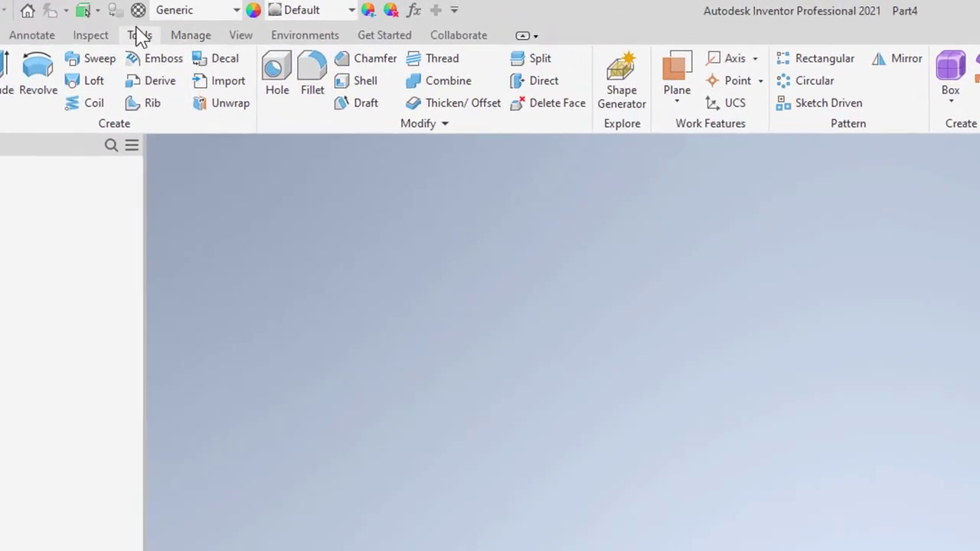
Set the document's length unit to centimeter in the document settings and apply the change.
left_click(165, 19)
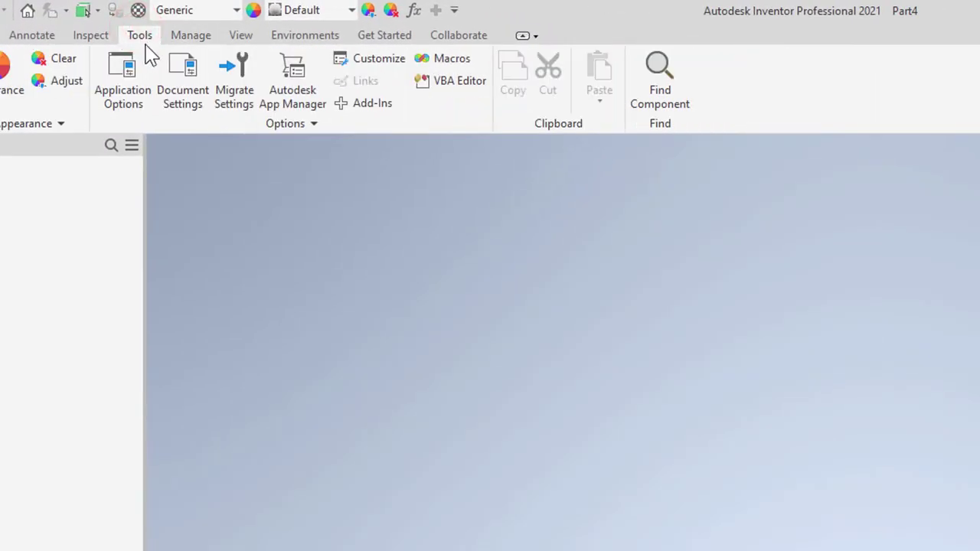
left_click(178, 74)
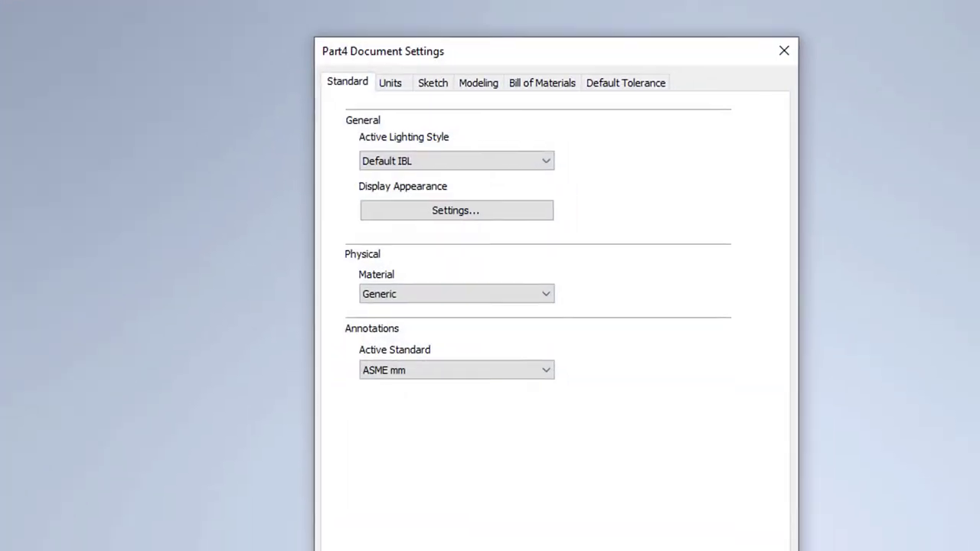
left_click(350, 49)
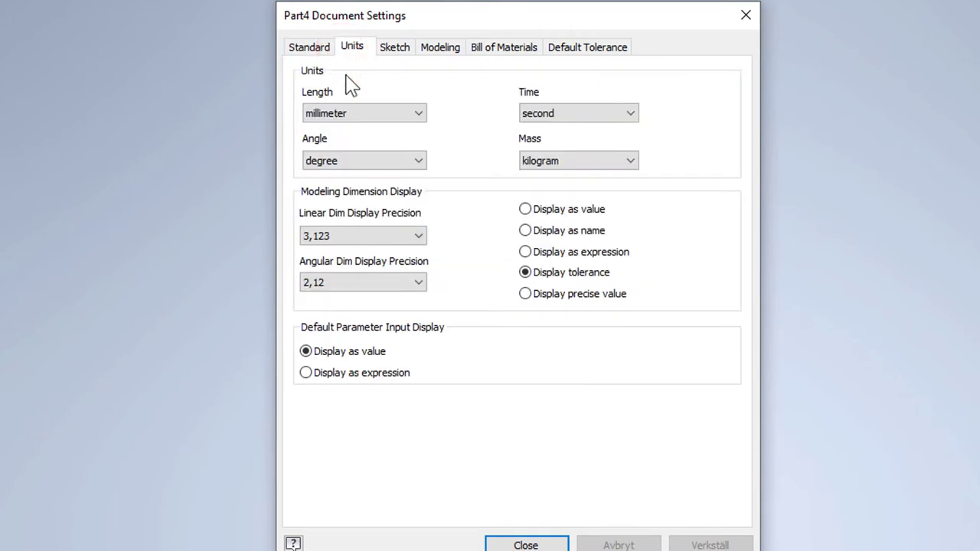
left_click(357, 115)
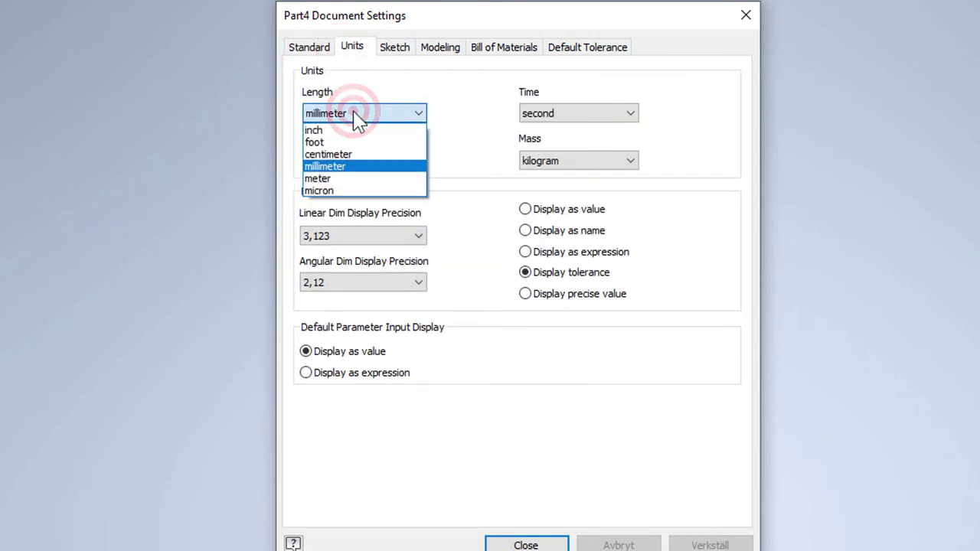
left_click(328, 153)
left_click(711, 544)
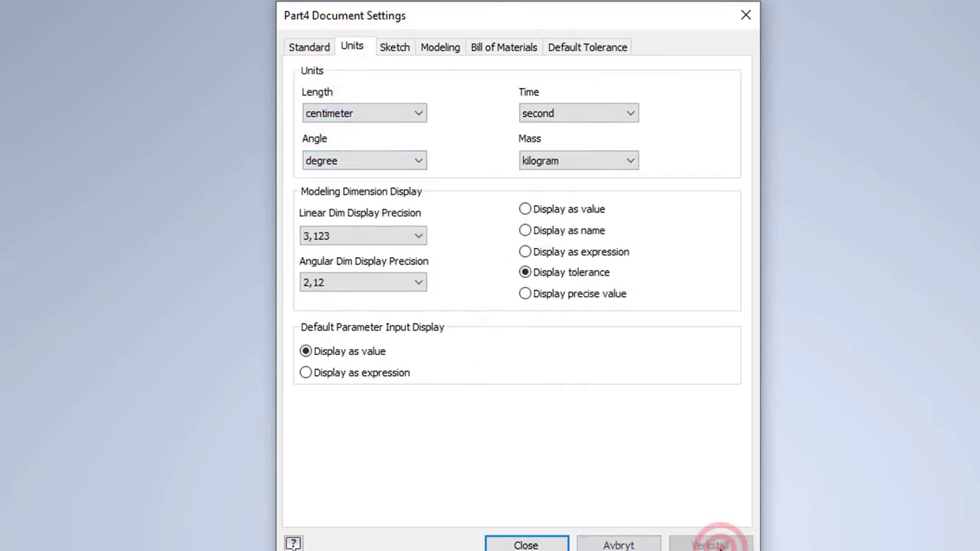
left_click(526, 545)
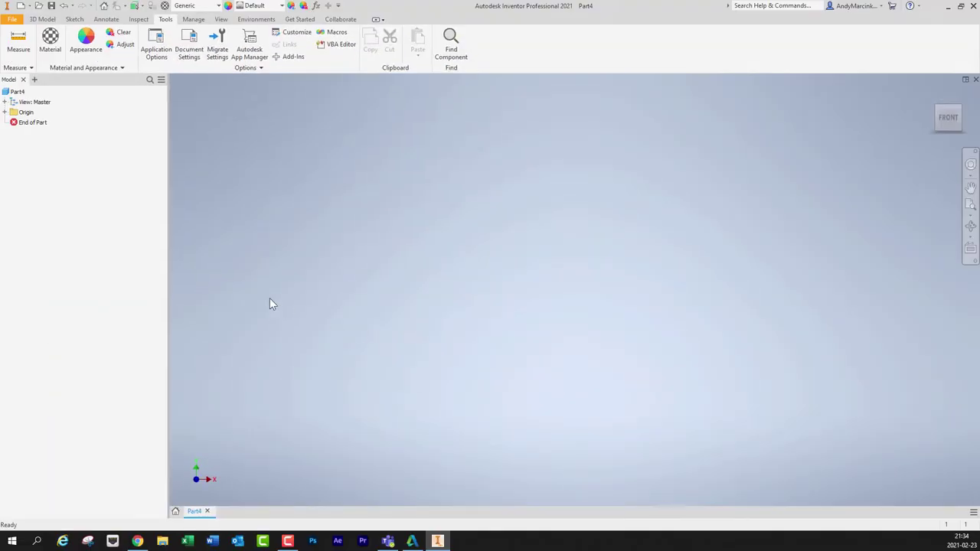
Create a sketch on the XZ plane and draw a 5 cm diameter circle centred on the origin.
left_click(73, 19)
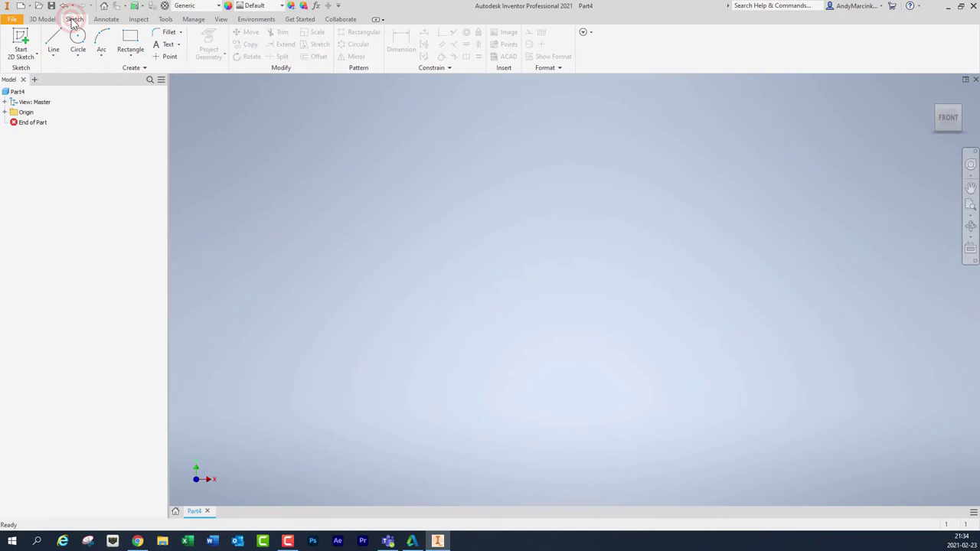
left_click(20, 40)
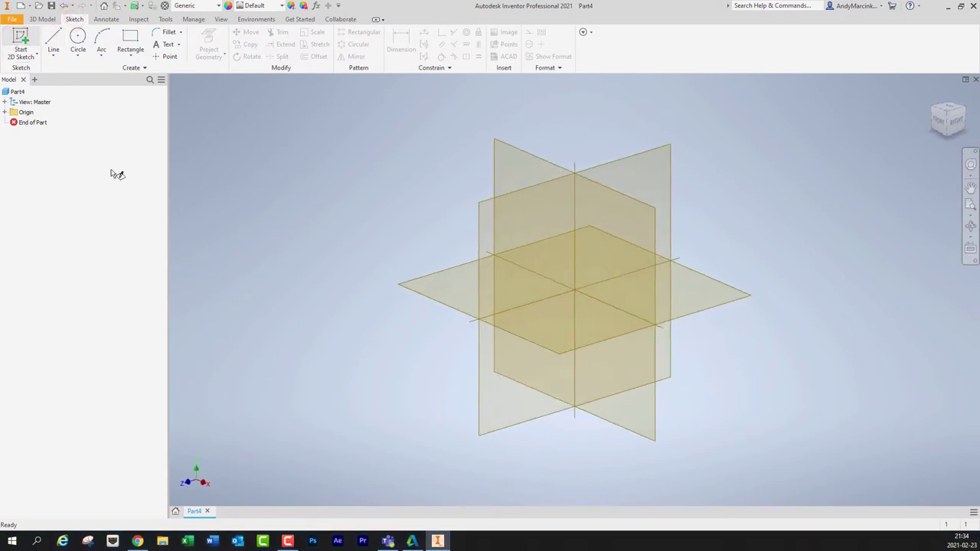
left_click(529, 332)
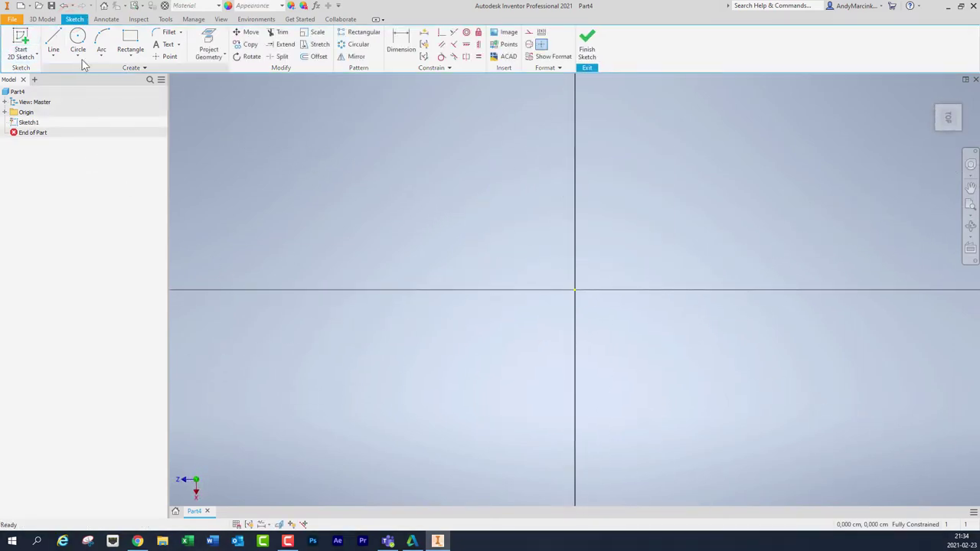
left_click(78, 42)
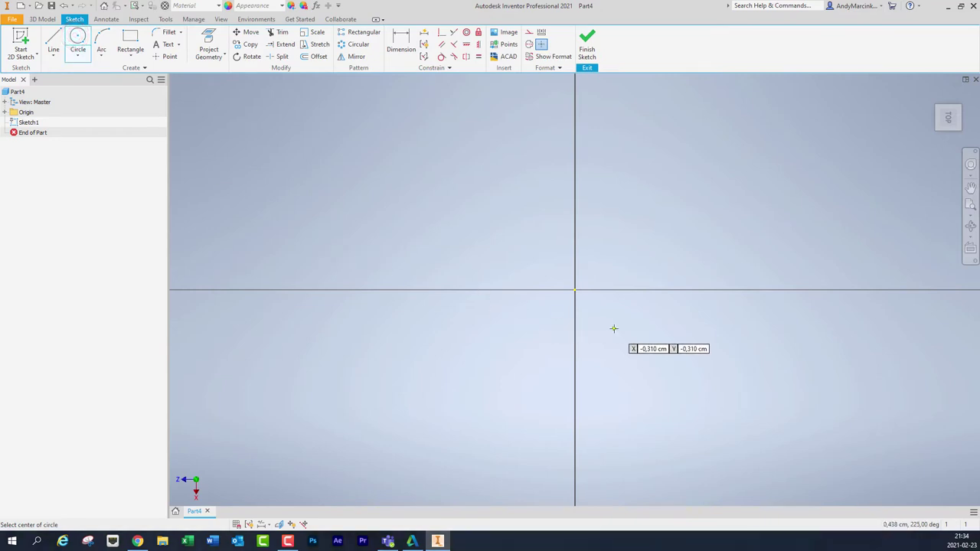
left_click(574, 291)
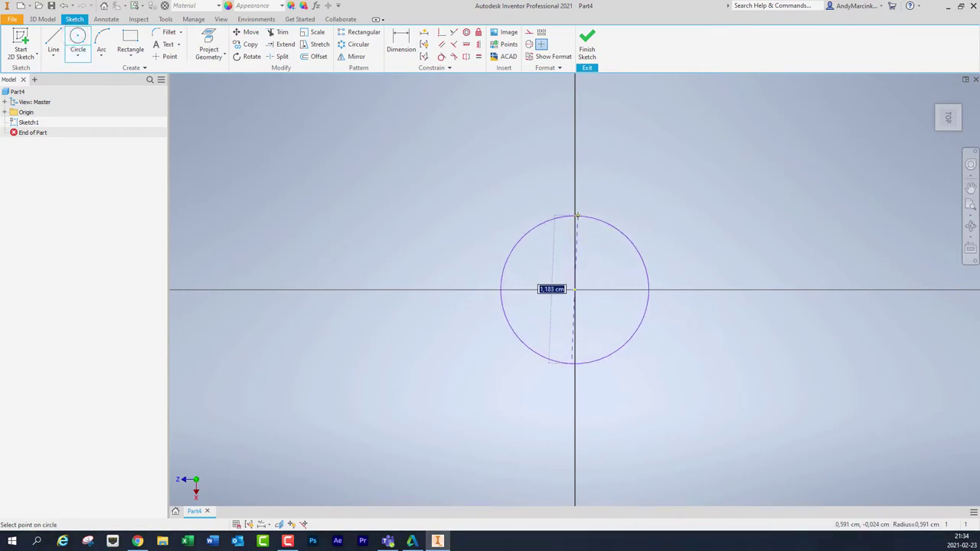
type("5")
key("Return")
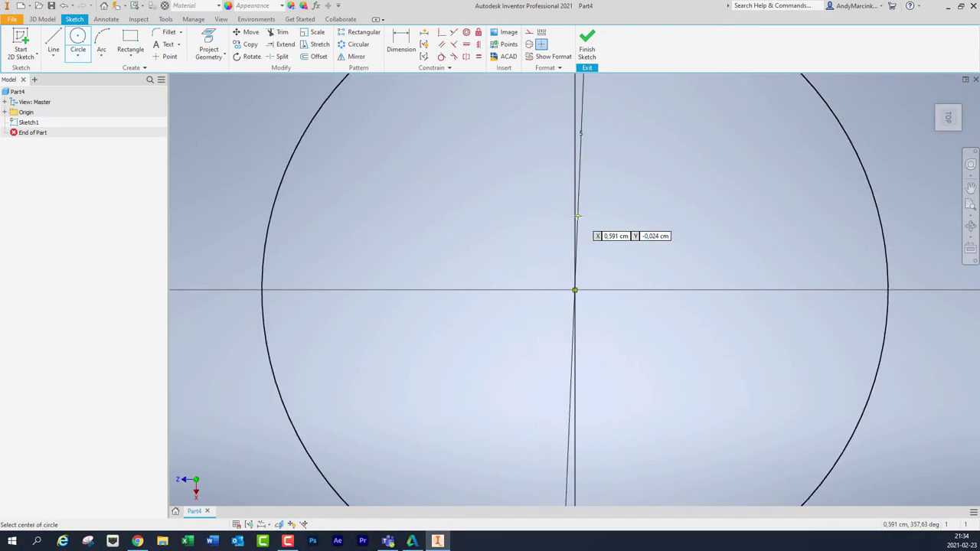
scroll(590, 199, "down", 3)
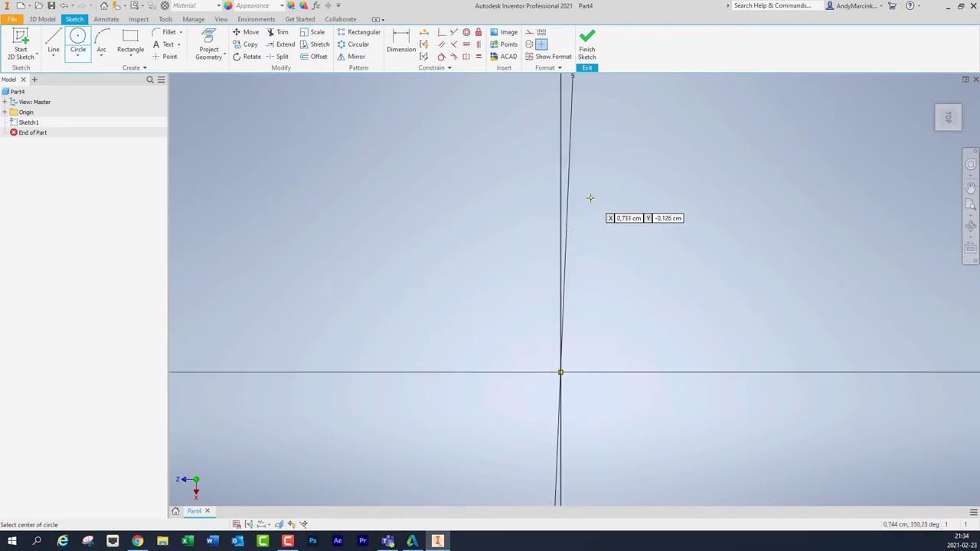
scroll(589, 197, "up", 7)
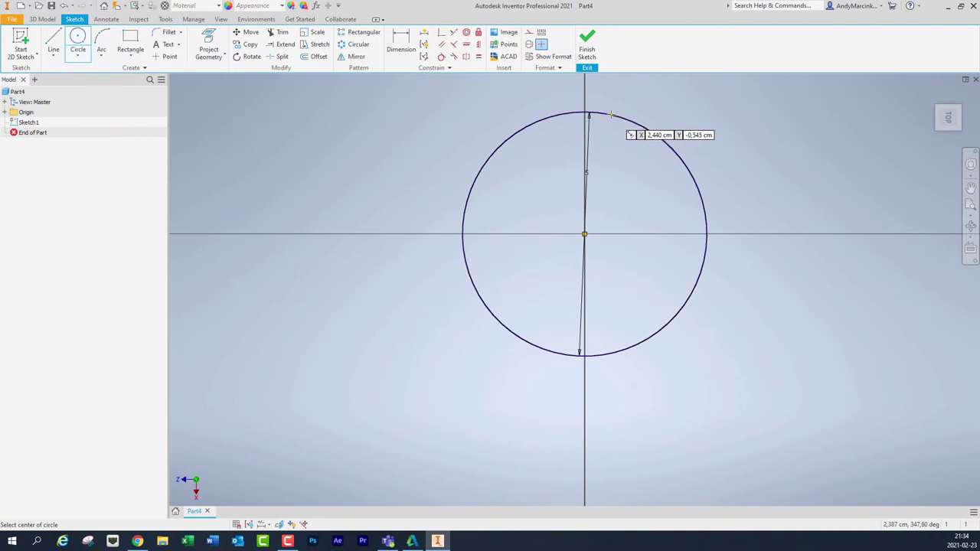
right_click(609, 118)
left_click(649, 117)
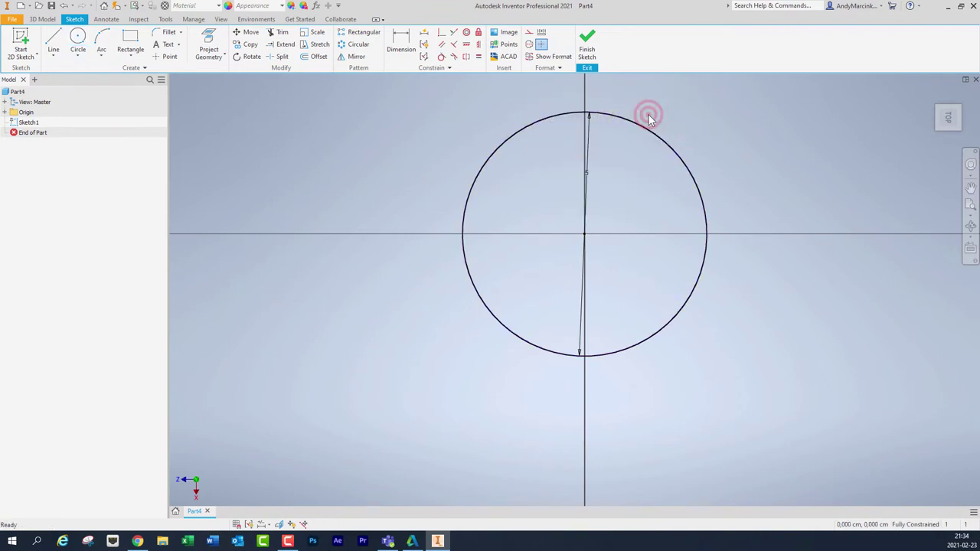
Delete the circle's diameter dimension and finish the sketch.
left_click(589, 173)
key("Delete")
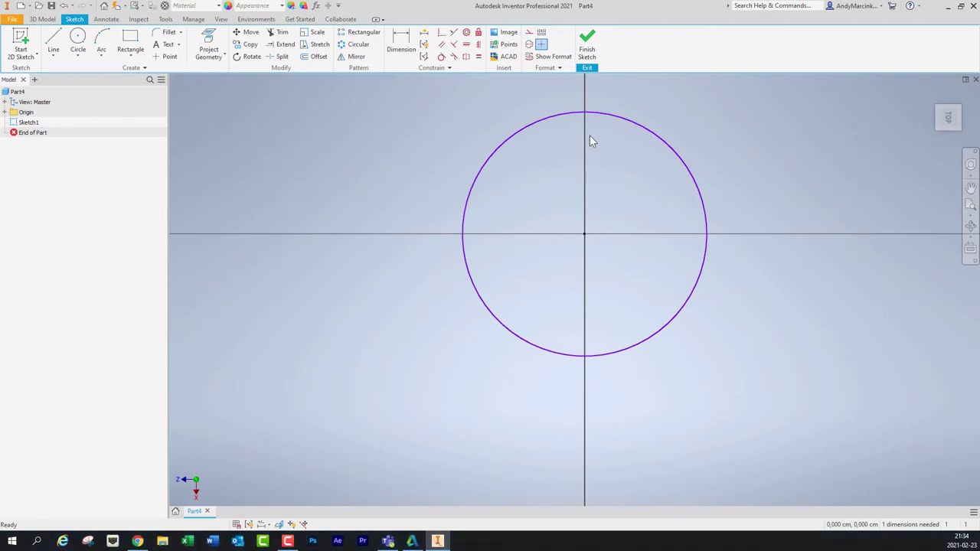
left_click(586, 44)
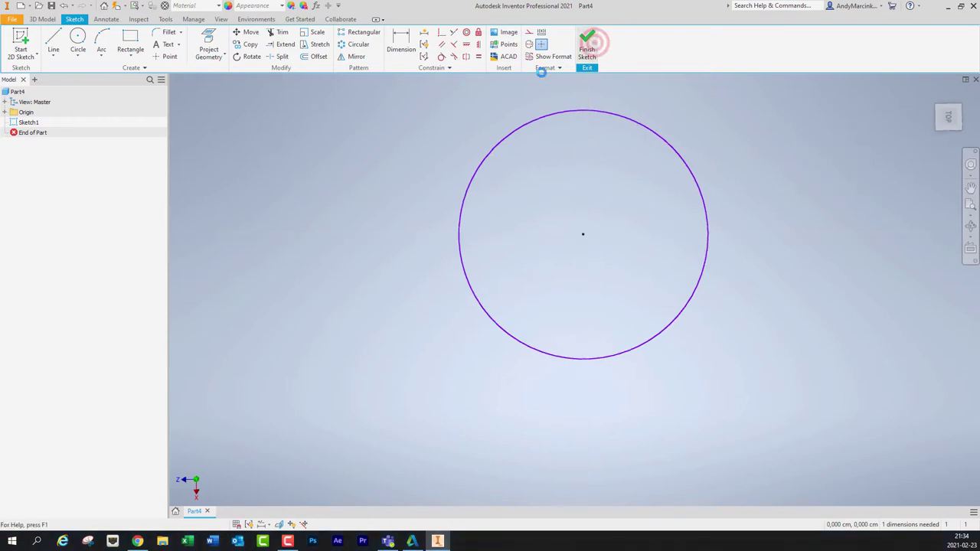
Turn on the visibility of the XZ origin plane.
left_click(5, 112)
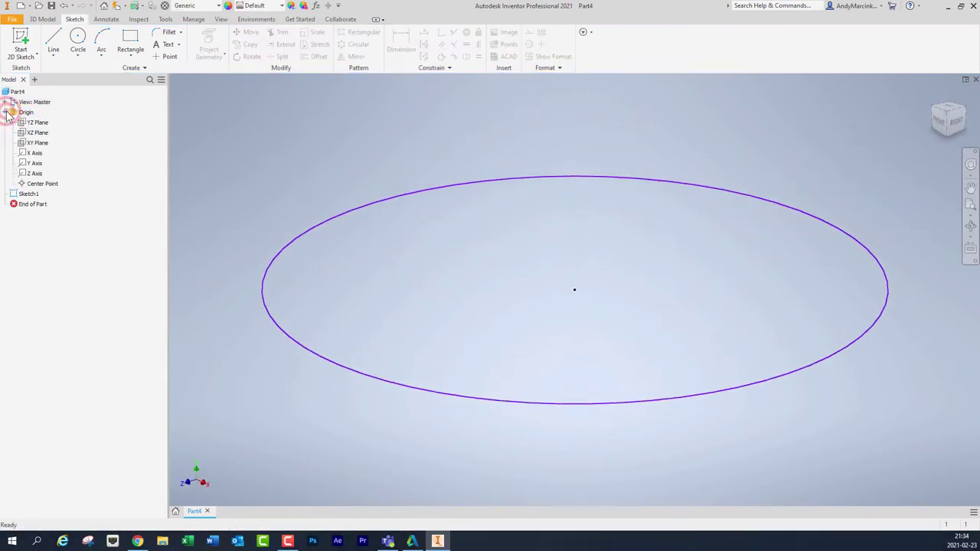
right_click(38, 134)
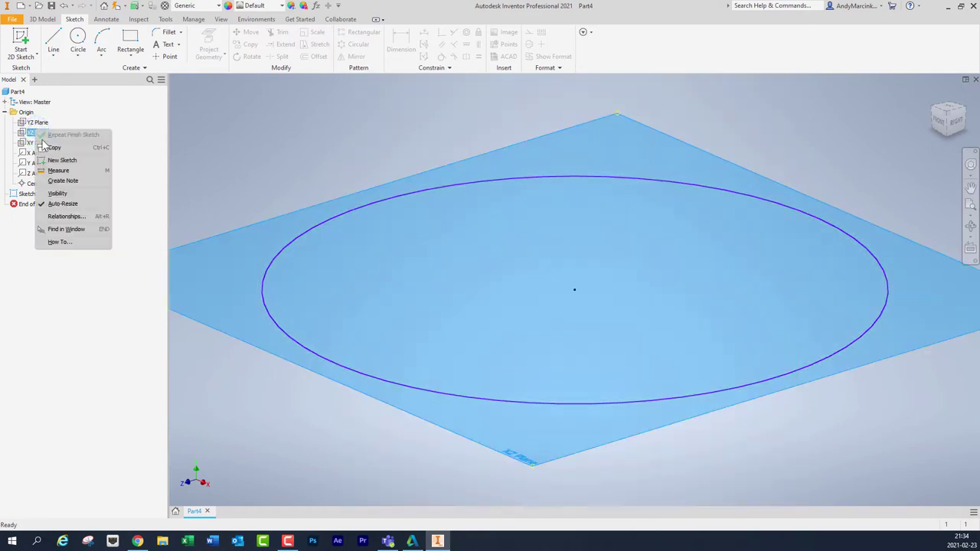
left_click(57, 193)
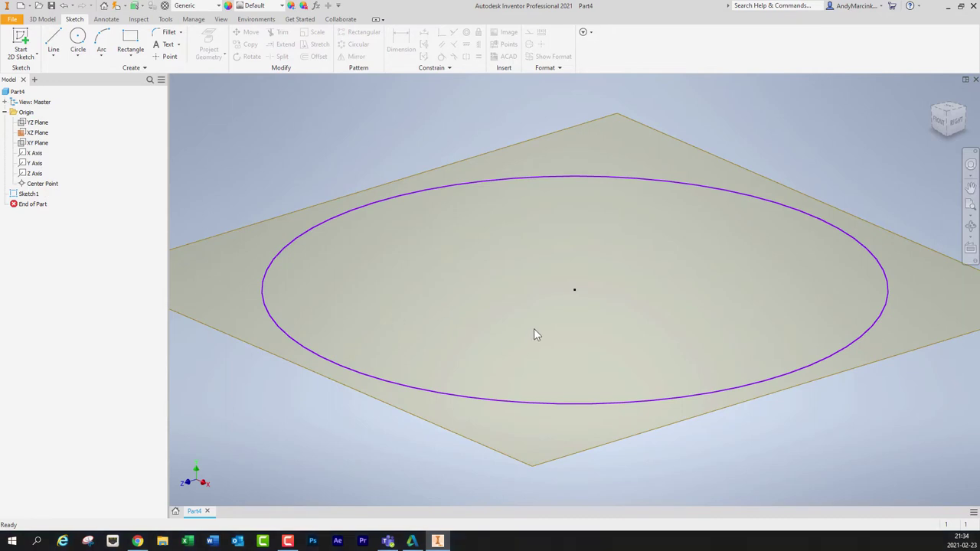
Create a work plane offset 5 cm above the XZ plane.
scroll(534, 328, "down", 5)
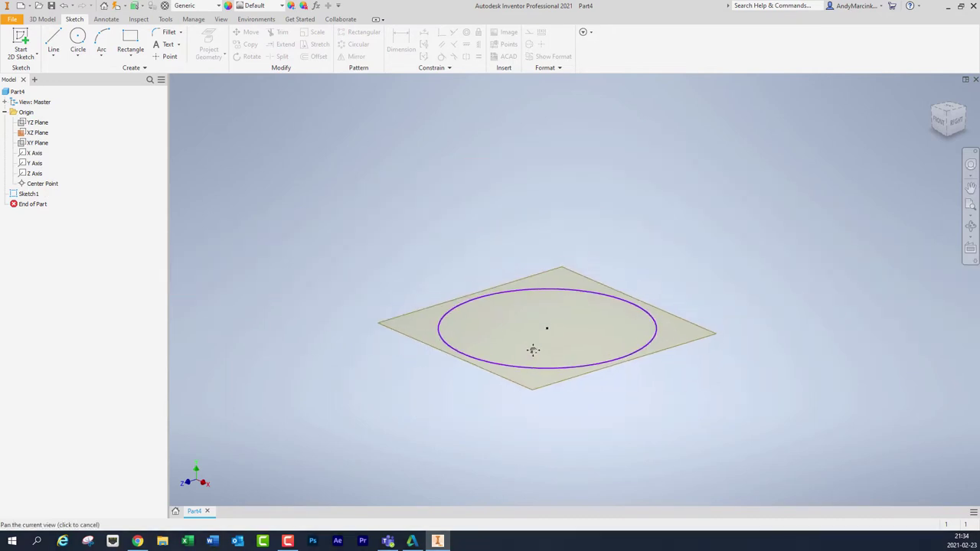
left_click(46, 19)
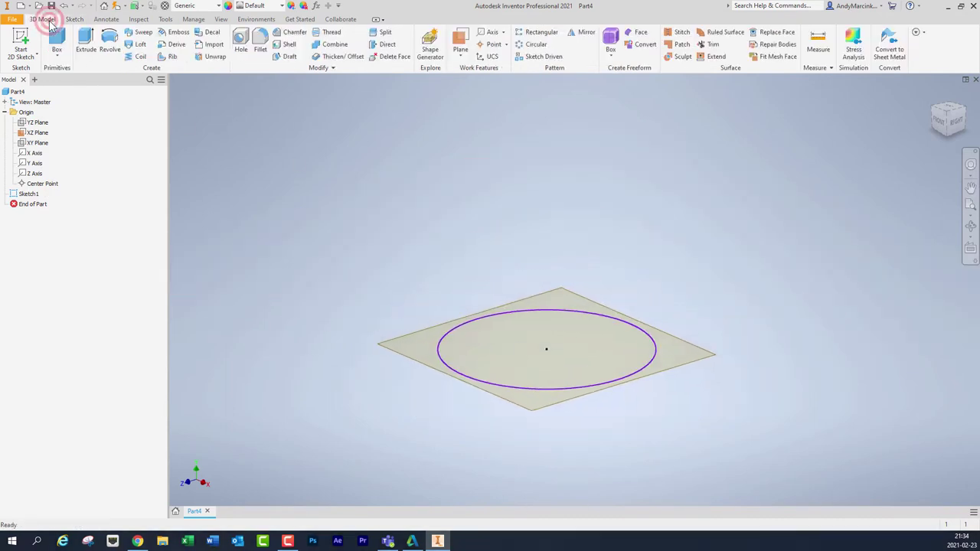
left_click(460, 47)
left_click(386, 96)
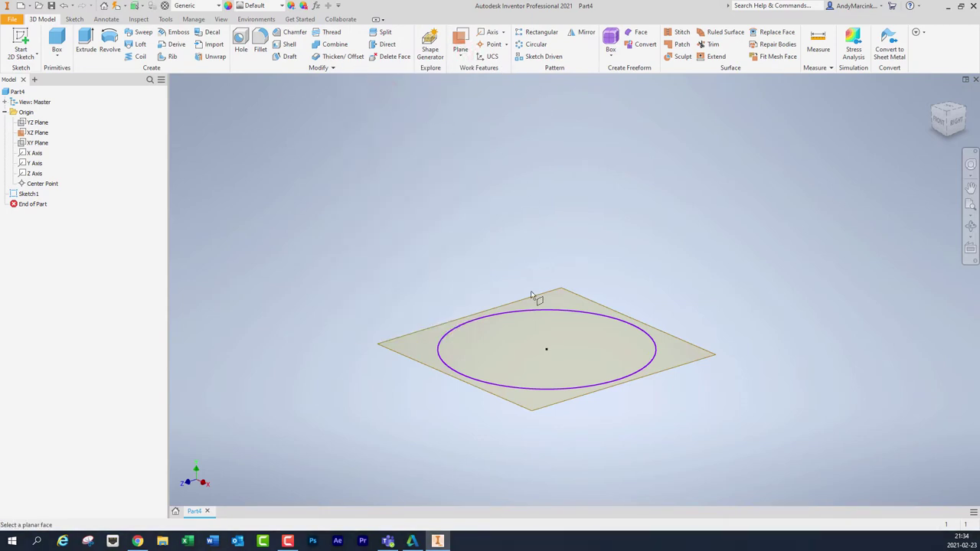
left_click(410, 338)
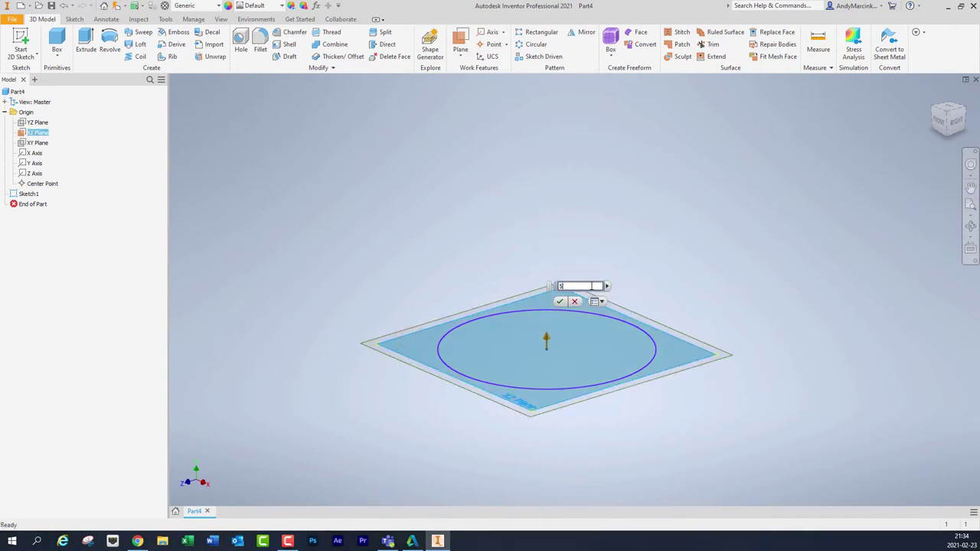
type("5")
key("Return")
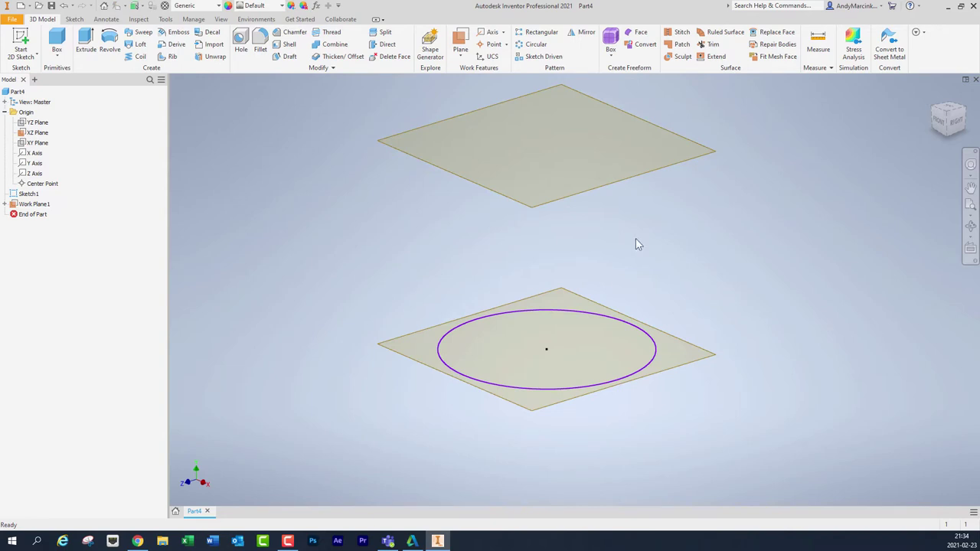
Create a second work plane offset 5 cm above the first offset plane.
left_click(462, 58)
left_click(367, 94)
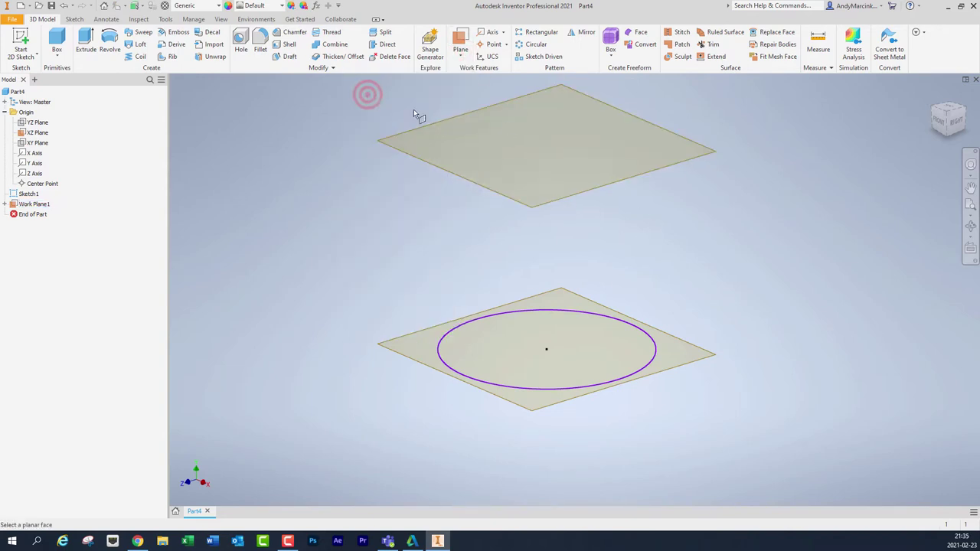
left_click(476, 189)
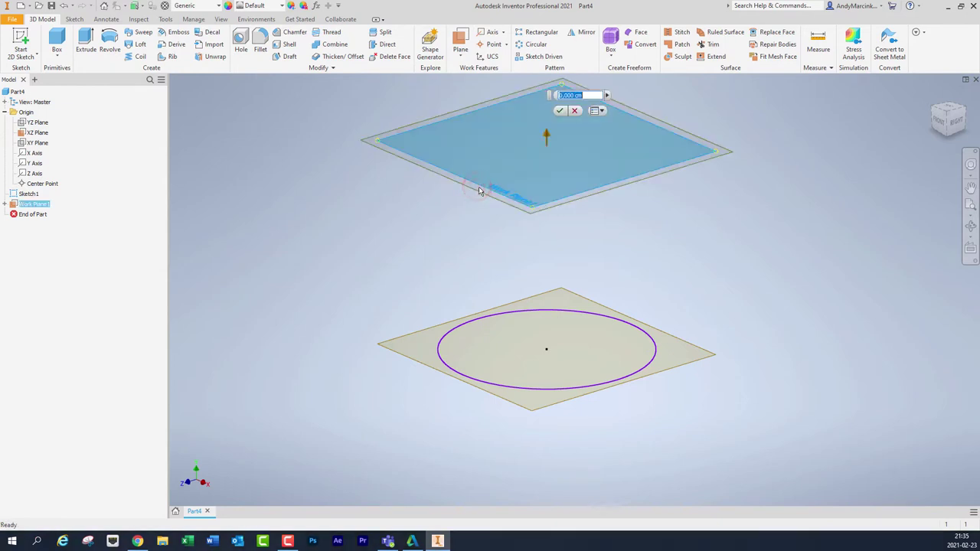
type("5")
key("Return")
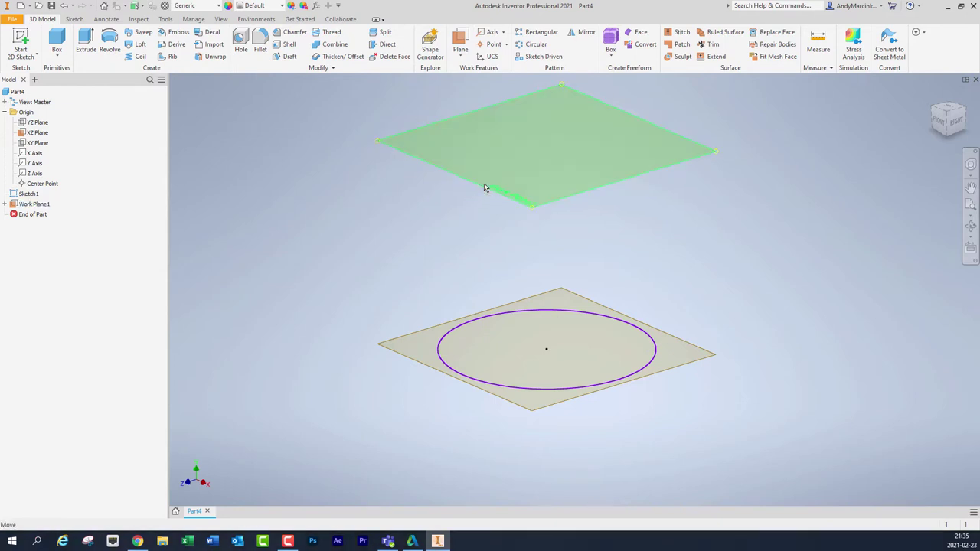
Start a new 2D sketch on the middle work plane.
scroll(690, 259, "down", 5)
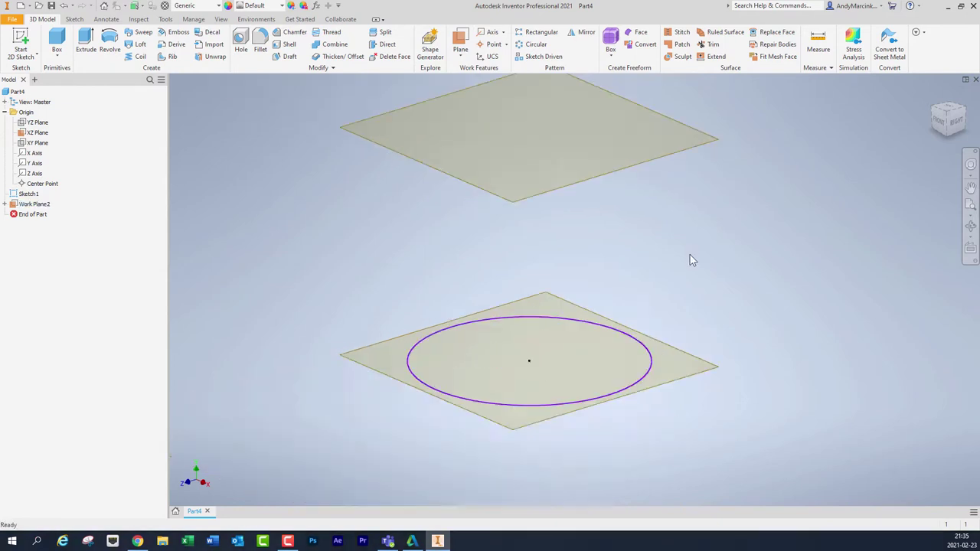
middle_click_drag(691, 258, 574, 326)
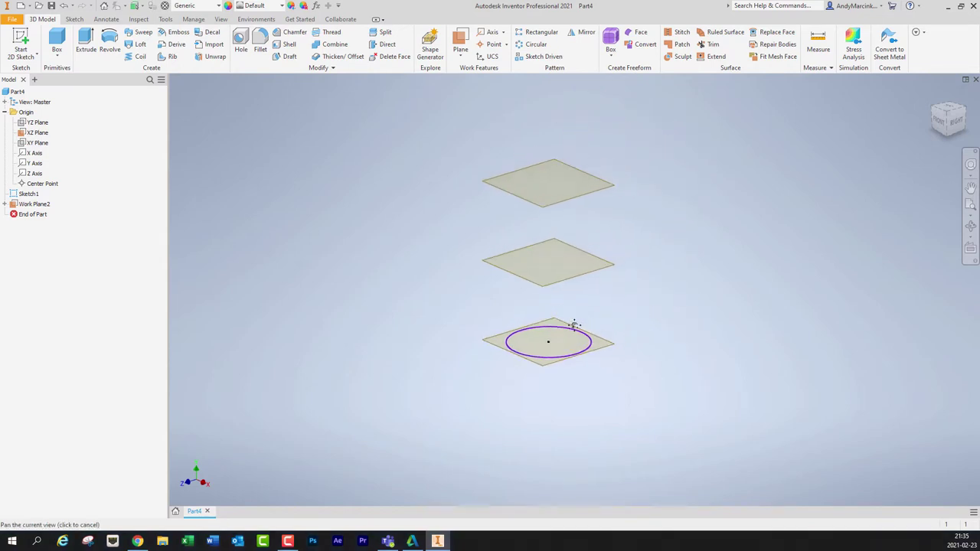
key("s")
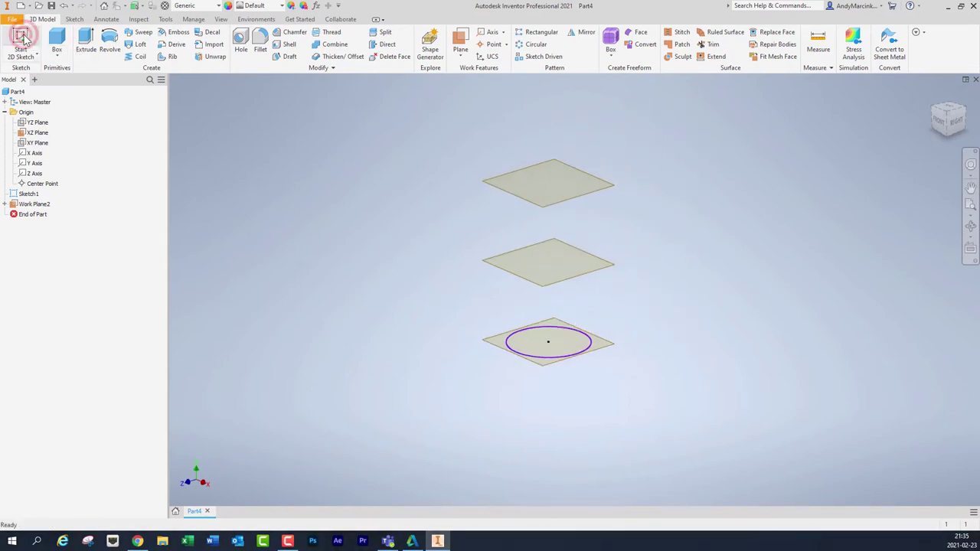
left_click(510, 272)
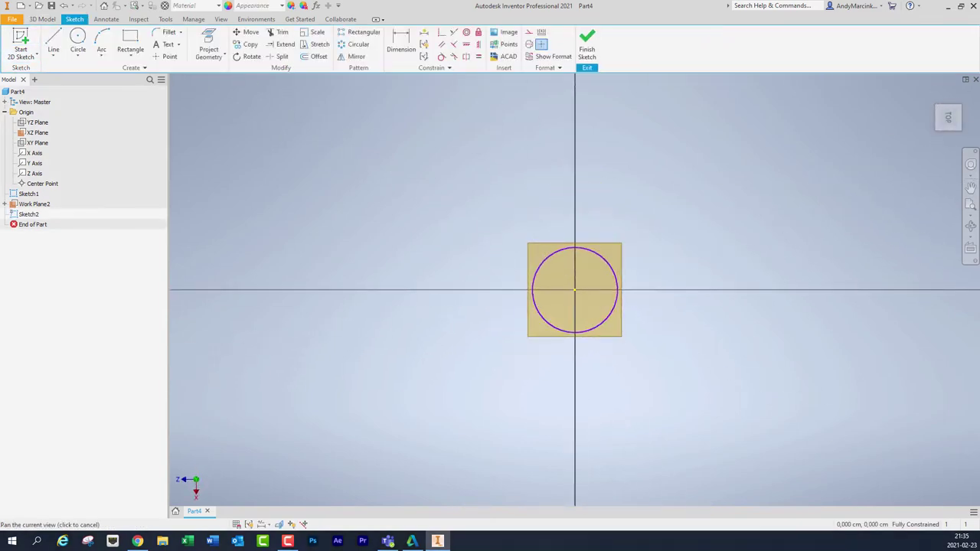
left_click(964, 94)
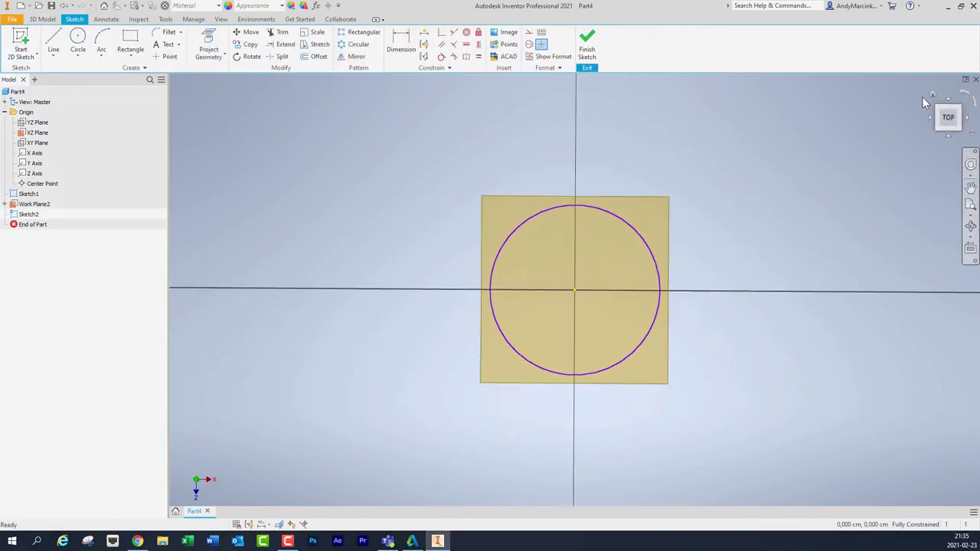
Draw an ellipse centred on the origin, with half-axes about 4.2 cm along X and 2.5 cm along Z, and finish the sketch.
left_click(78, 56)
left_click(62, 114)
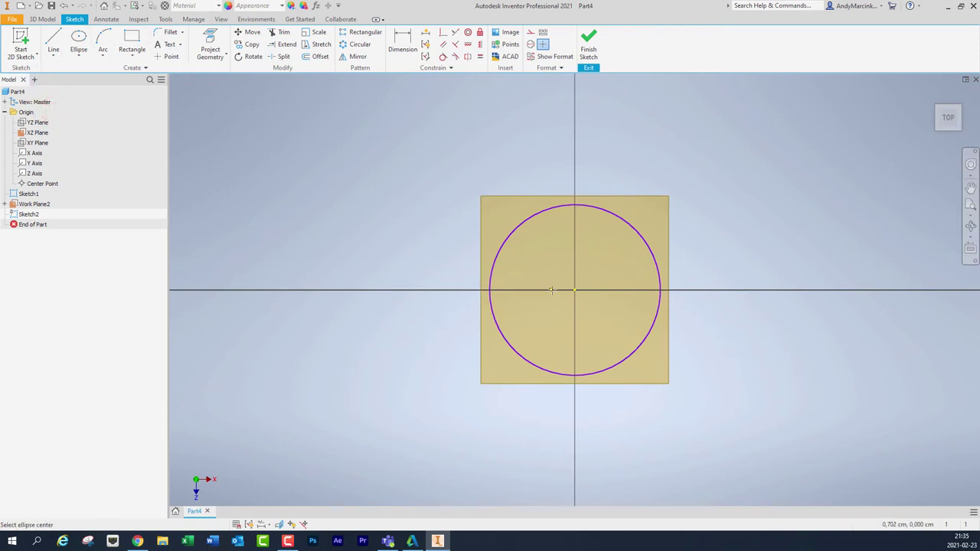
left_click(575, 290)
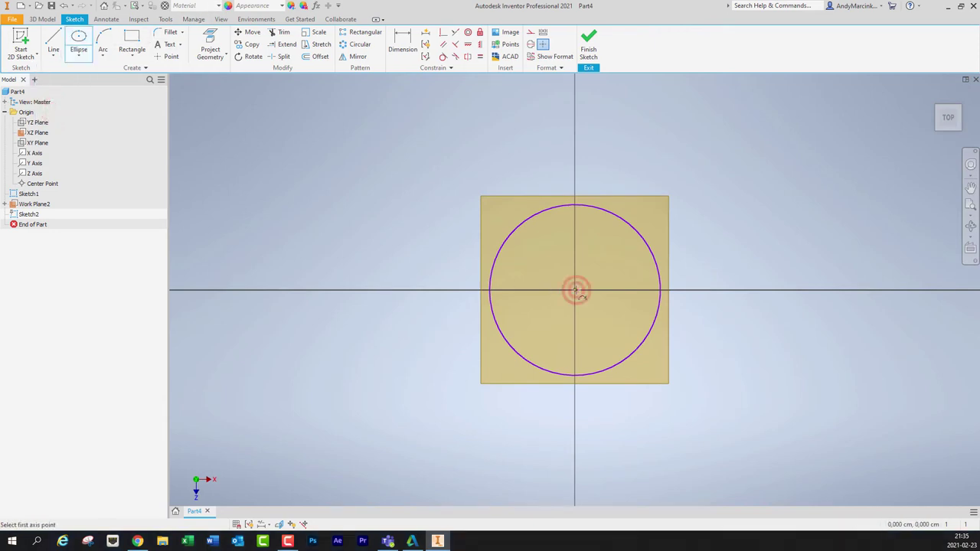
left_click(430, 289)
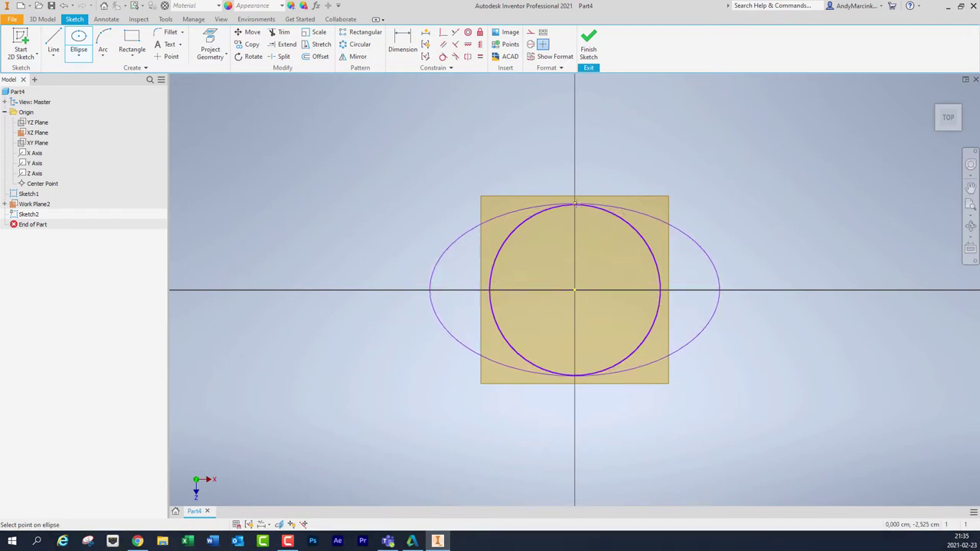
left_click(575, 205)
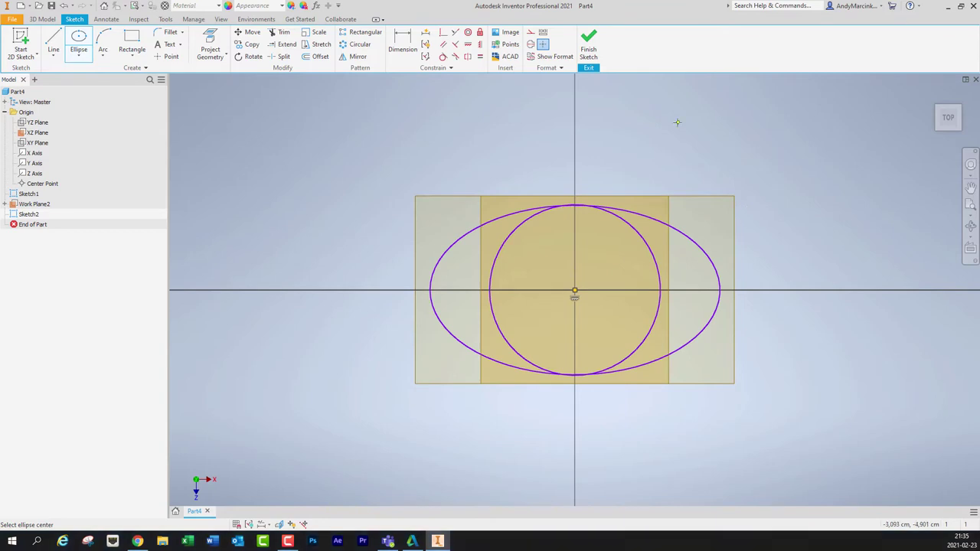
right_click(665, 224)
left_click(702, 227)
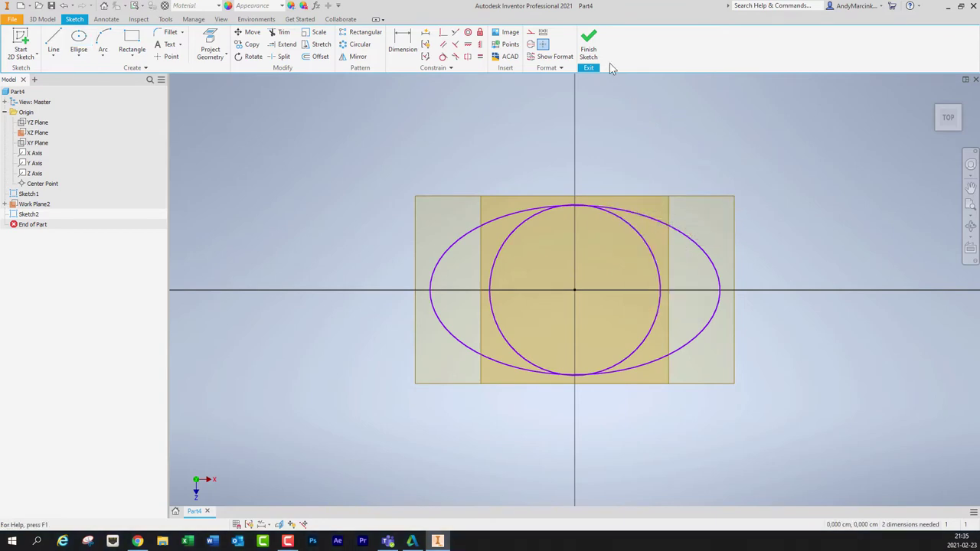
left_click(589, 49)
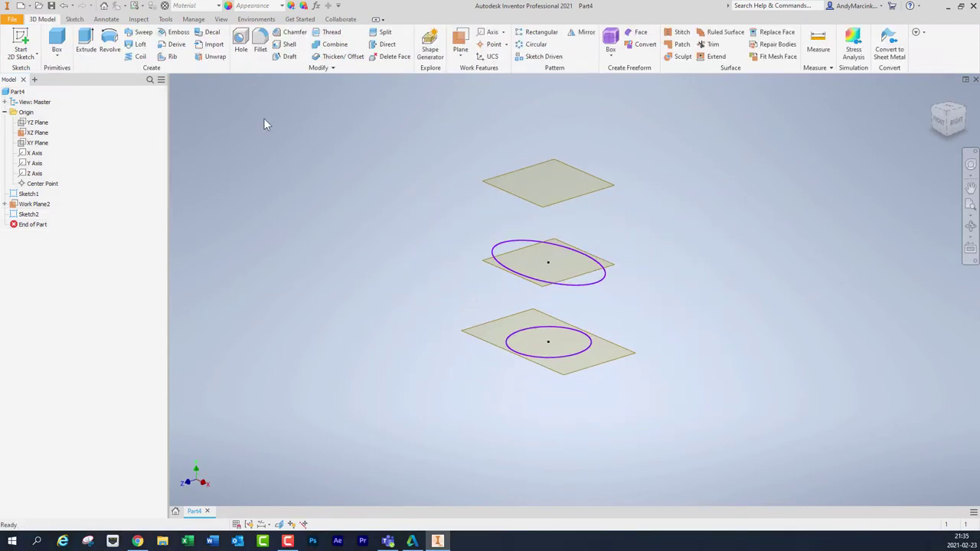
Draw a 1.5 cm diameter circle centred on the origin in a new 2D sketch on the uppermost work plane.
left_click(21, 42)
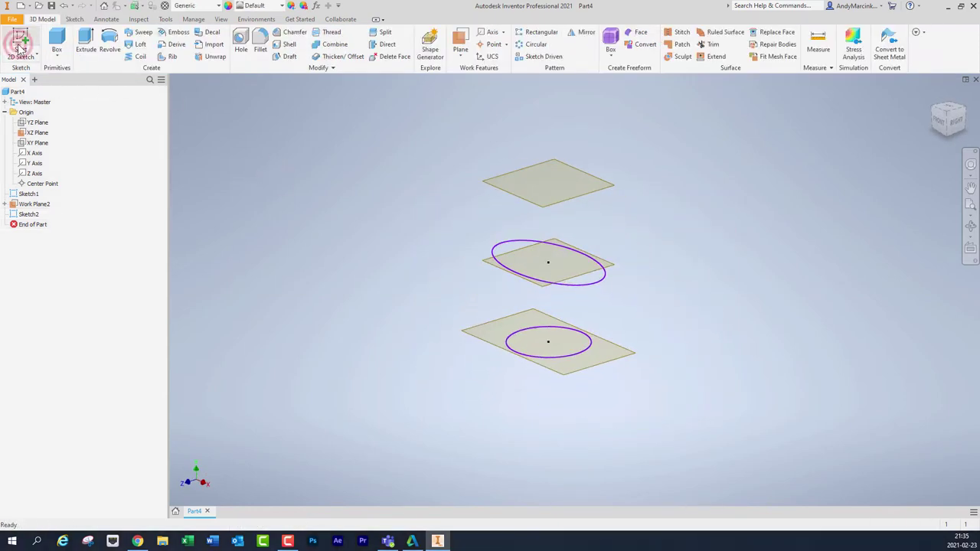
left_click(554, 204)
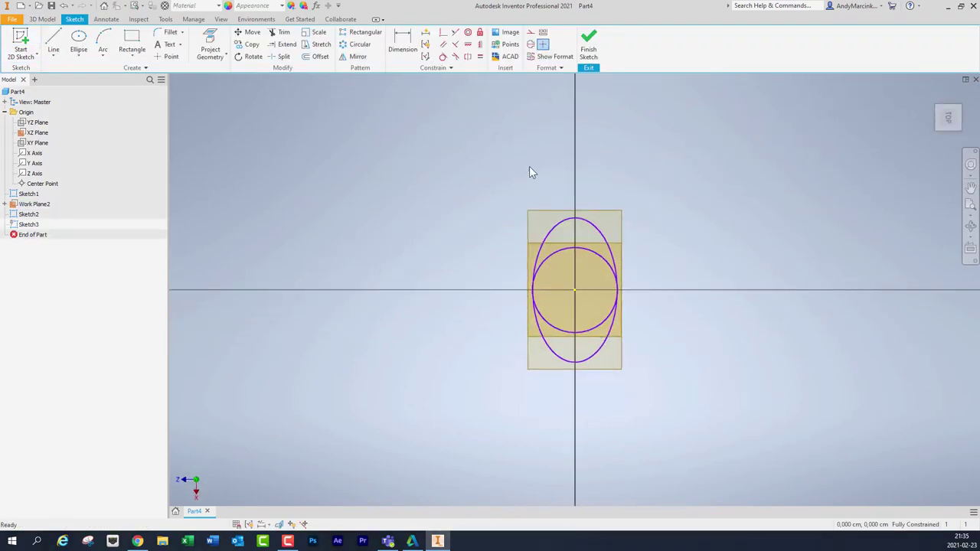
left_click(966, 98)
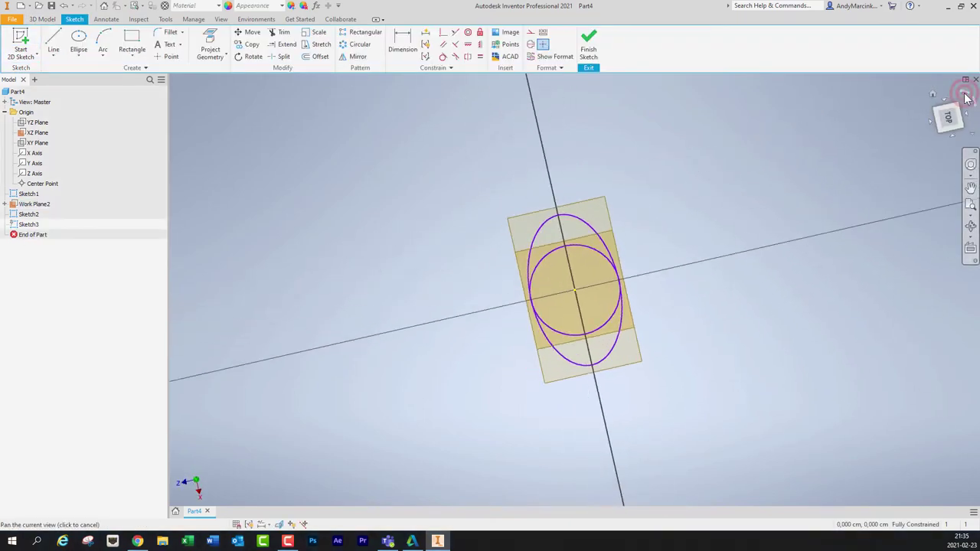
left_click(79, 58)
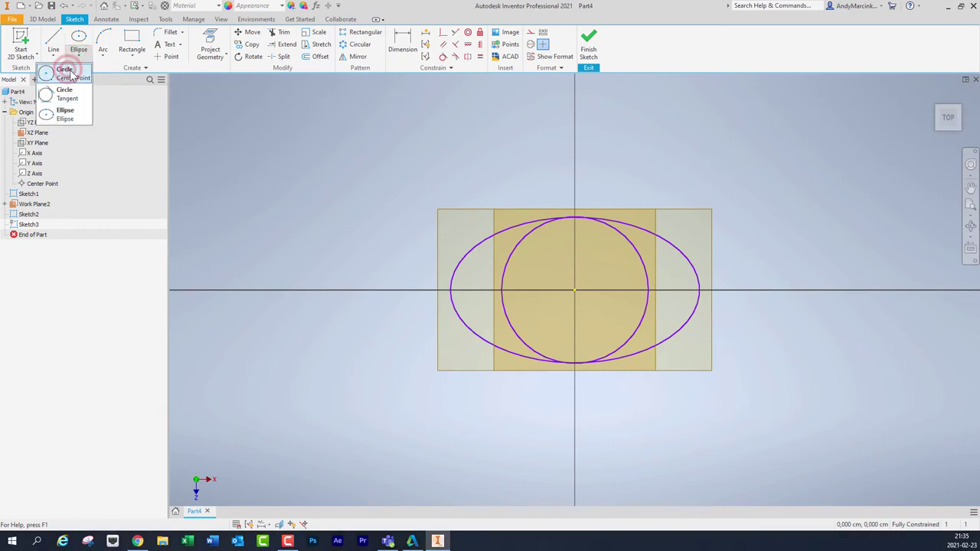
left_click(65, 73)
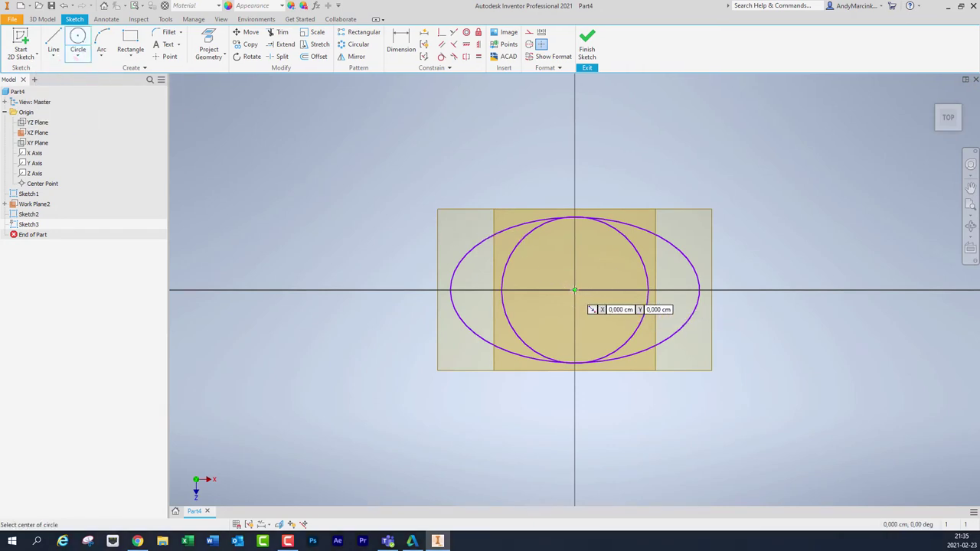
left_click(574, 290)
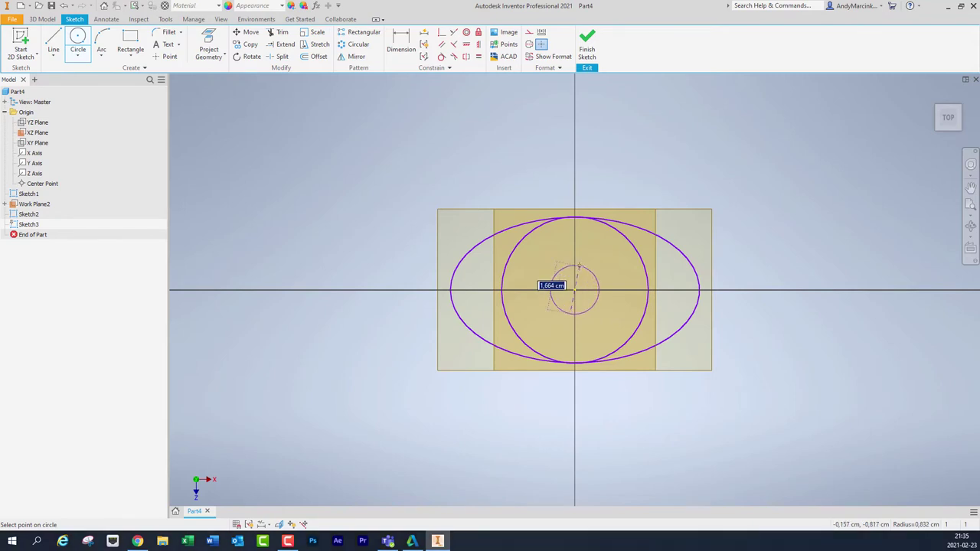
type("1,5")
key("Return")
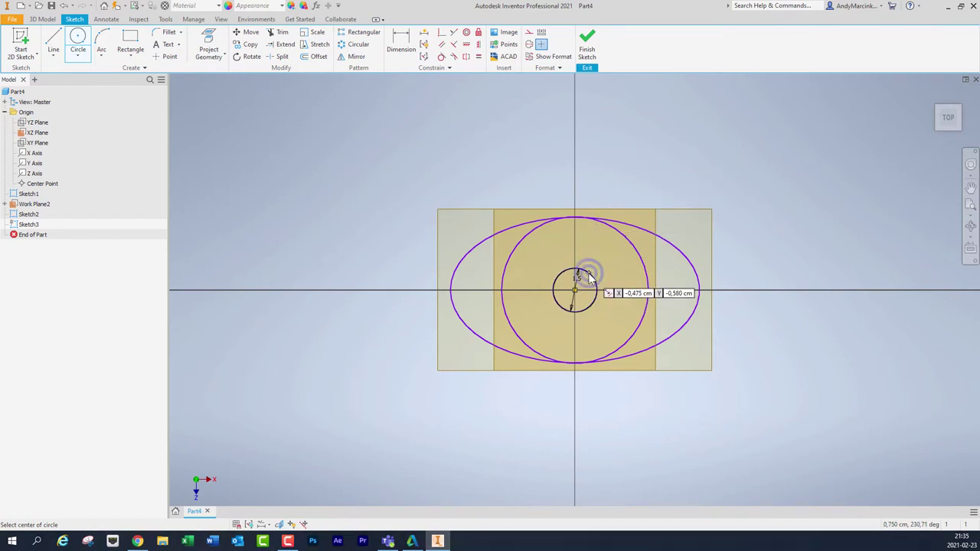
Delete the small circle's diameter dimension and finish the sketch.
right_click(585, 277)
left_click(625, 276)
left_click(578, 277)
key("Delete")
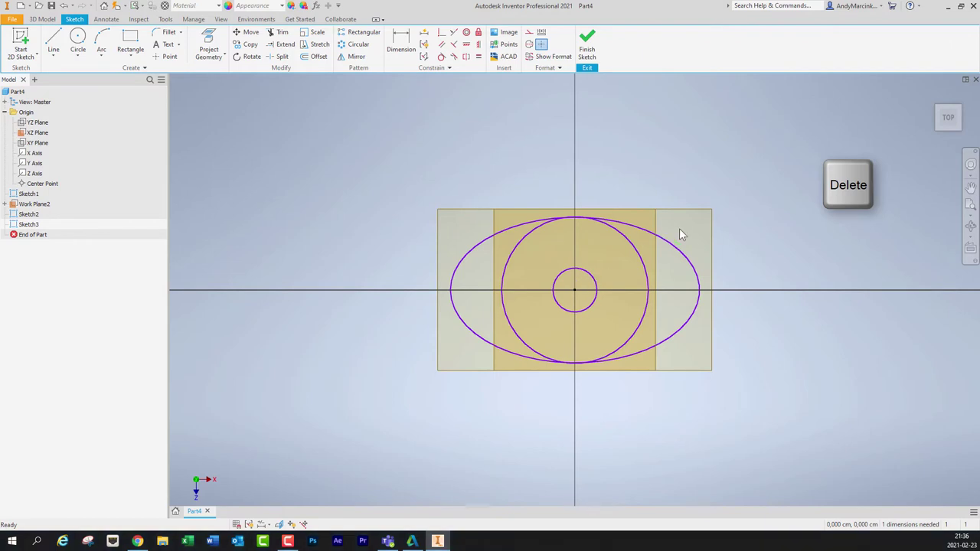
left_click(588, 48)
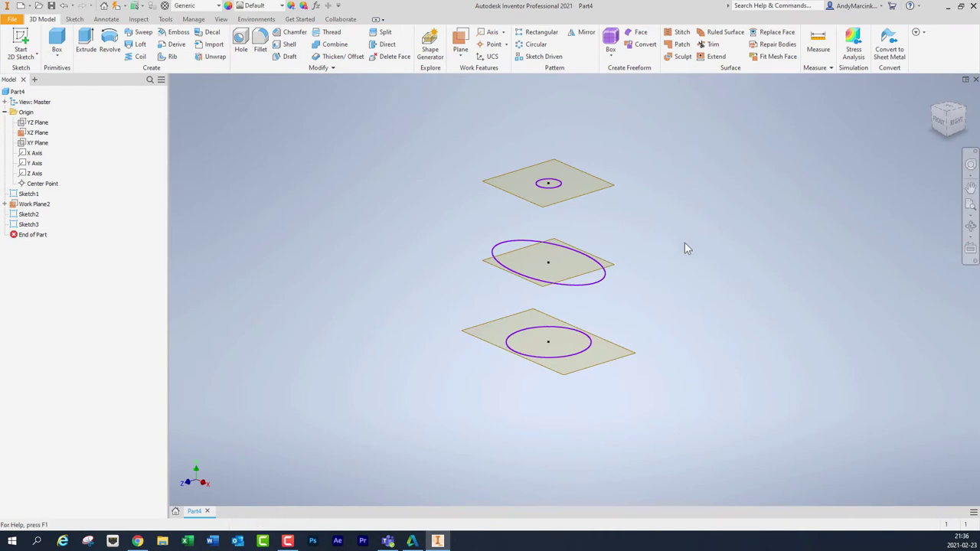
middle_click_drag(684, 242, 689, 291, "shift")
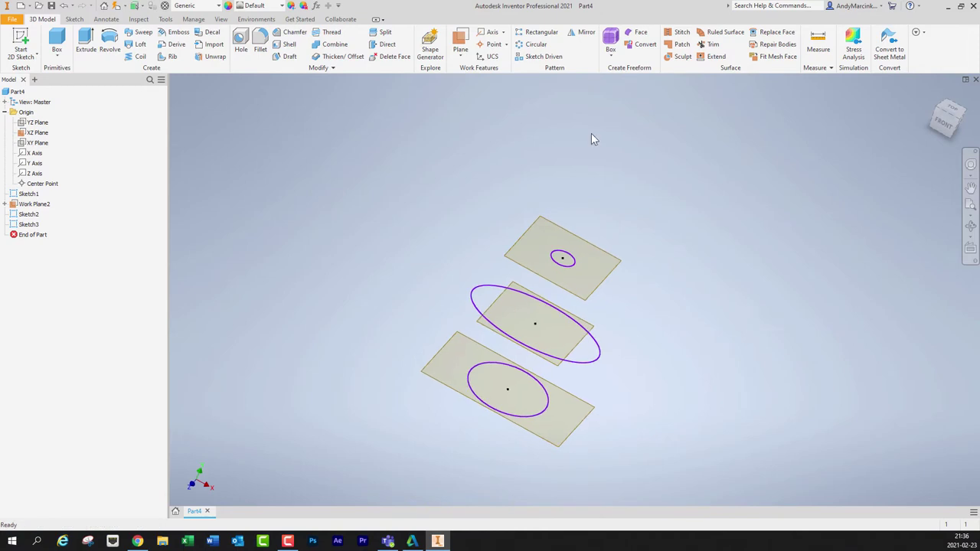
left_click(142, 50)
left_click(108, 115)
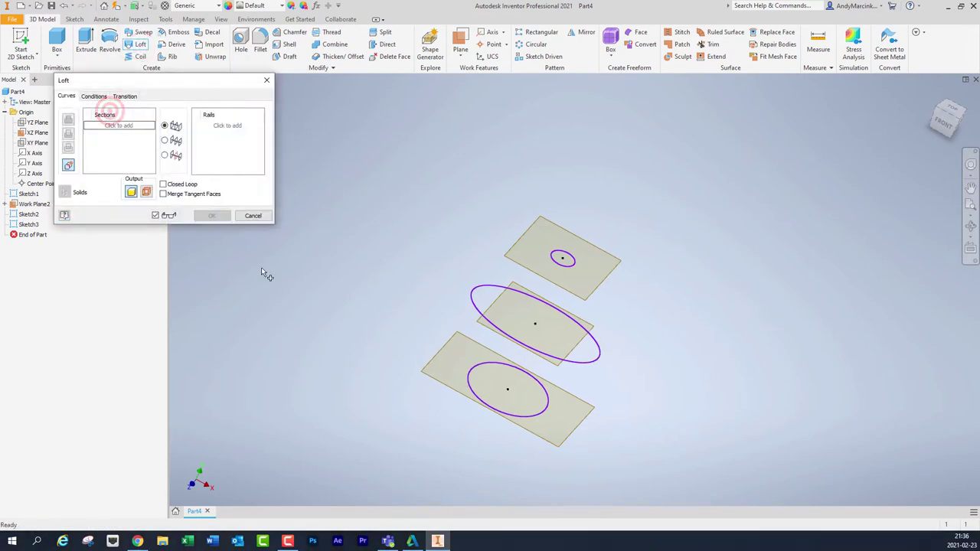
left_click(487, 410)
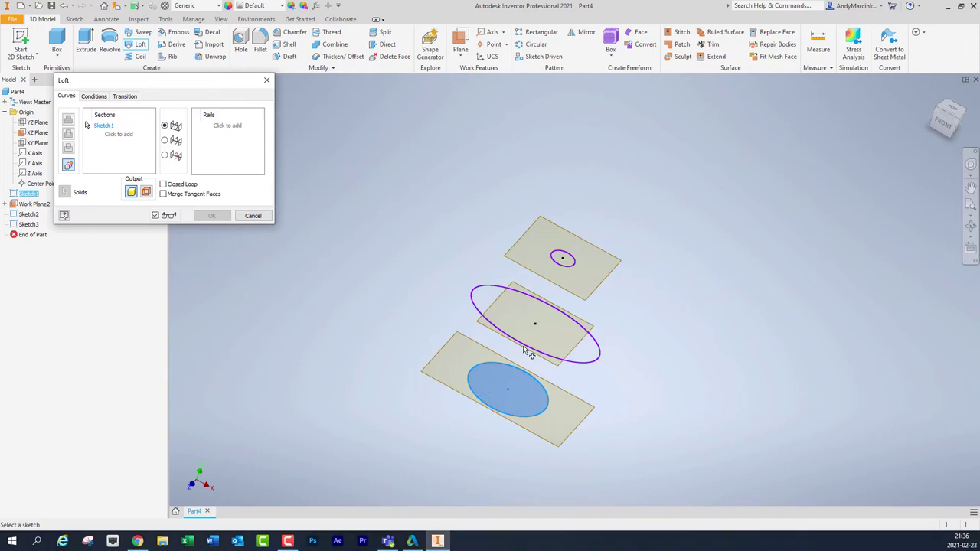
left_click(540, 329)
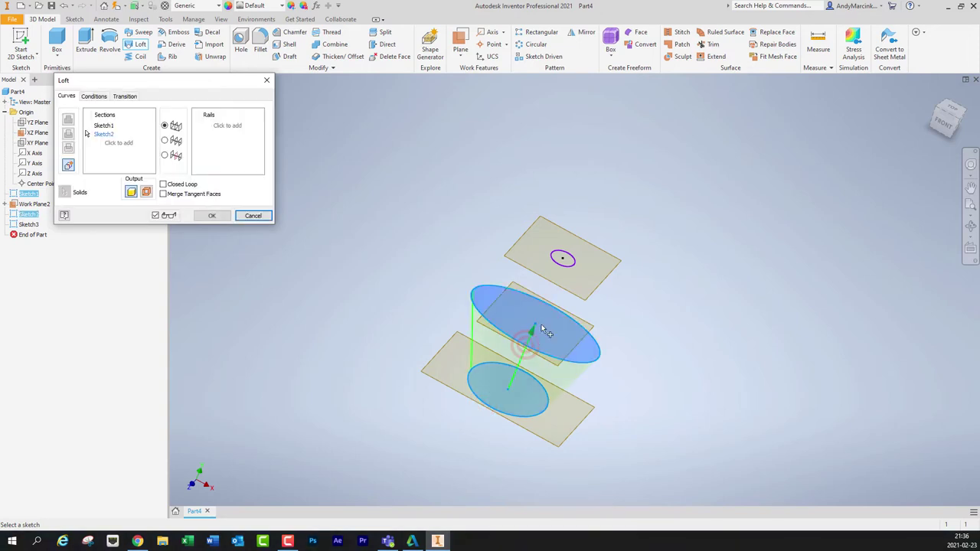
left_click(557, 262)
mouse_move(667, 329)
middle_mouse_down("shift")
mouse_move(660, 295)
mouse_move(639, 291)
mouse_move(673, 326)
middle_mouse_up("shift")
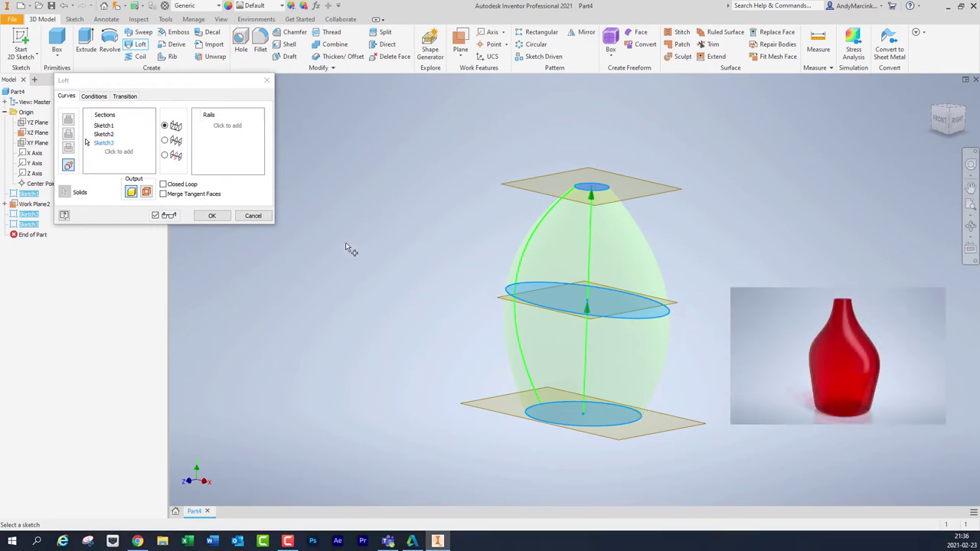
left_click(249, 217)
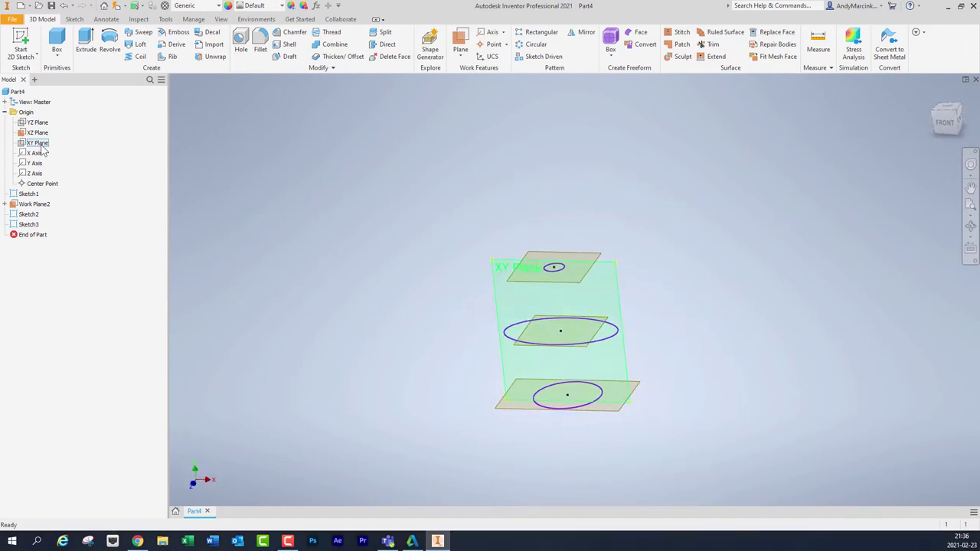
Start a new sketch on the XY plane and project the two circles and the ellipse into it.
left_click(38, 143)
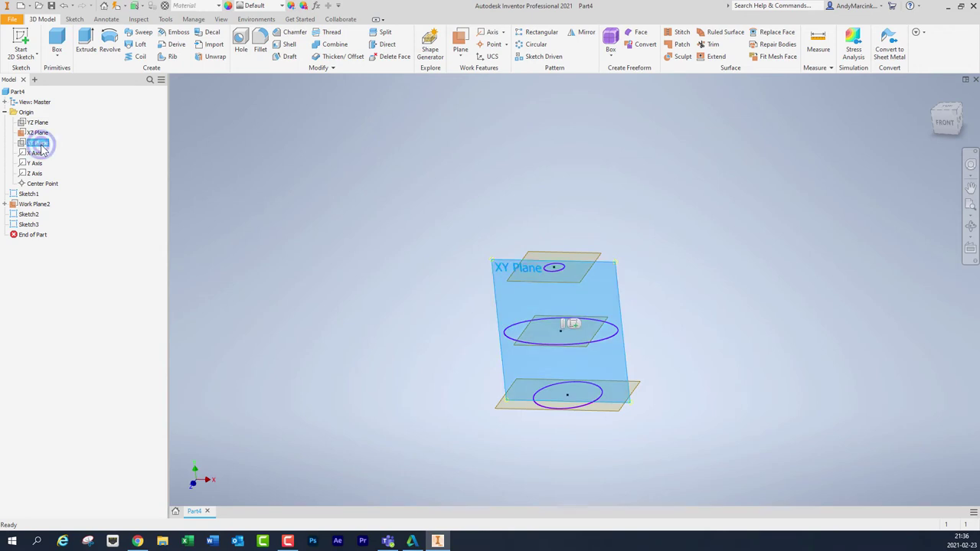
right_click(42, 149)
left_click(66, 174)
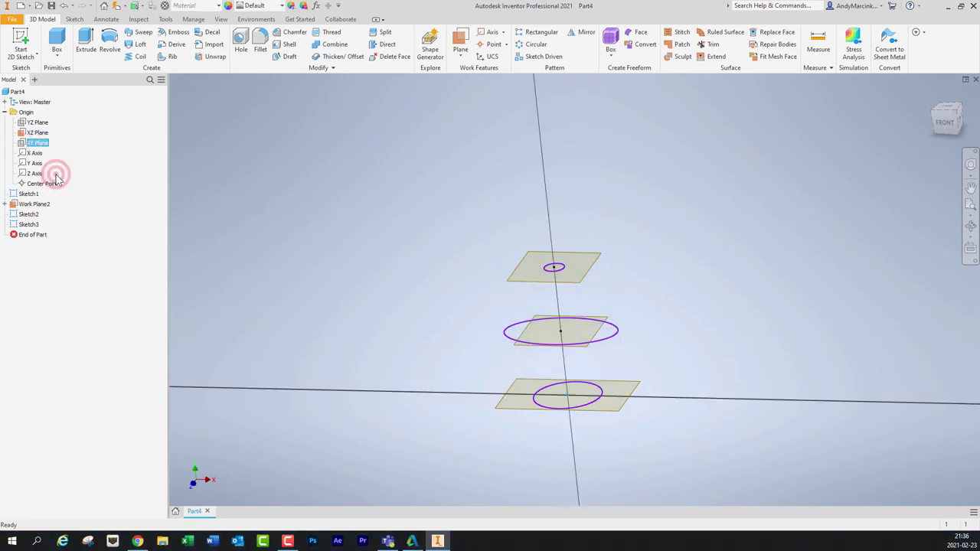
mouse_move(958, 109)
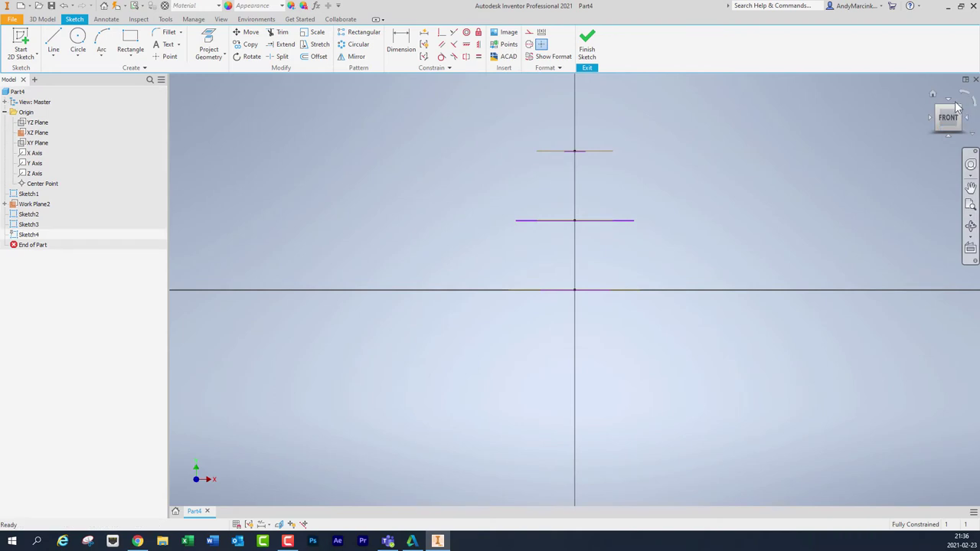
mouse_move(962, 111)
left_mouse_down()
mouse_move(794, 138)
mouse_move(719, 200)
left_mouse_up()
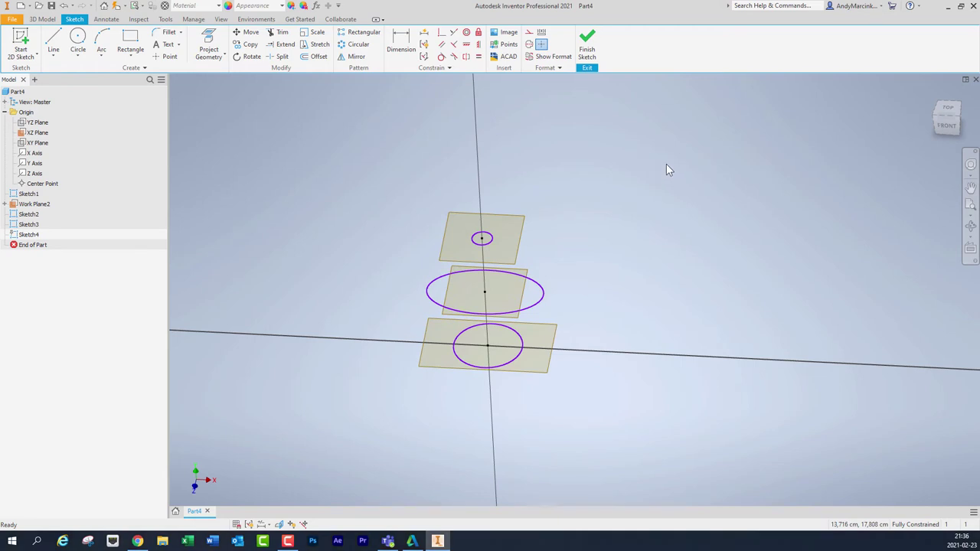
left_click(211, 43)
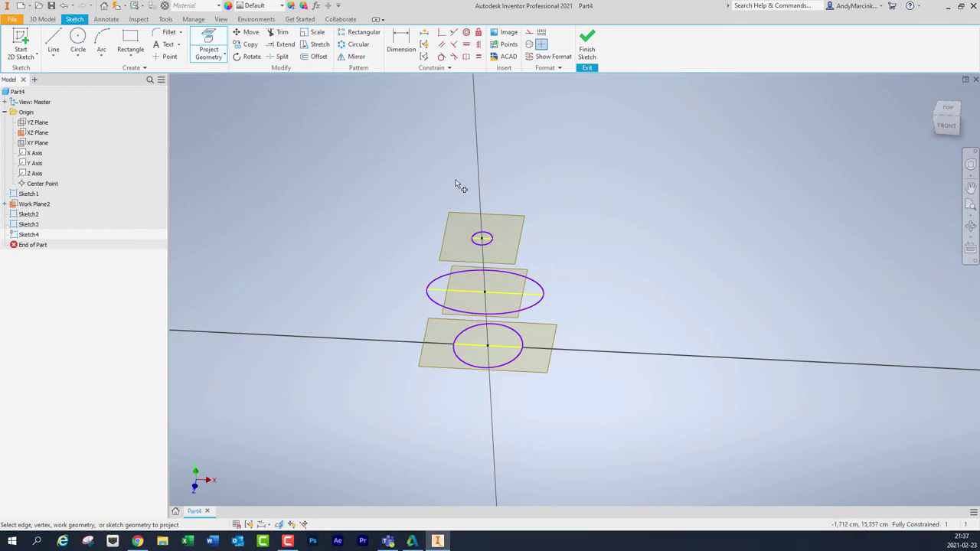
key("Escape")
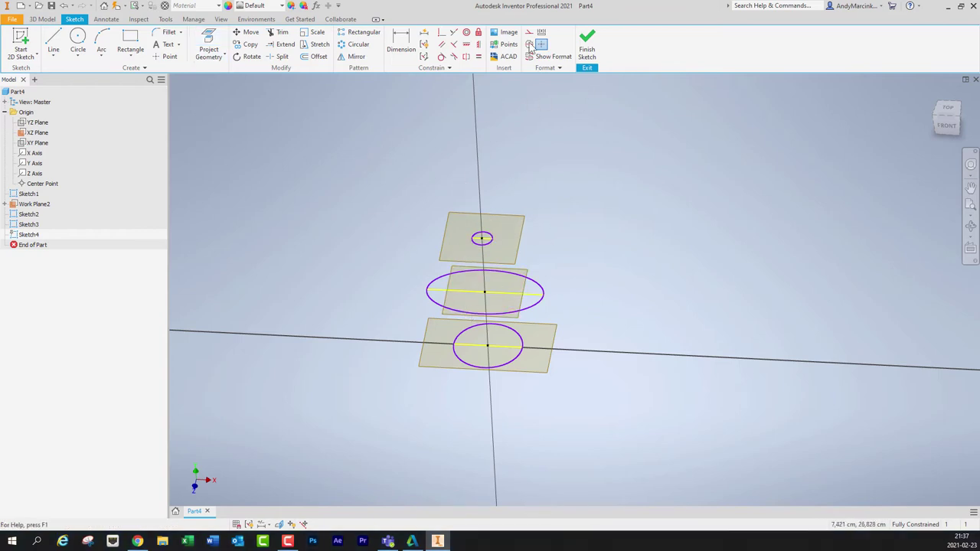
Draw a five-point interpolation spline along the +X side, from the small circle's end through the ellipse's end to the base circle's end, with an intermediate point between each.
left_click(54, 56)
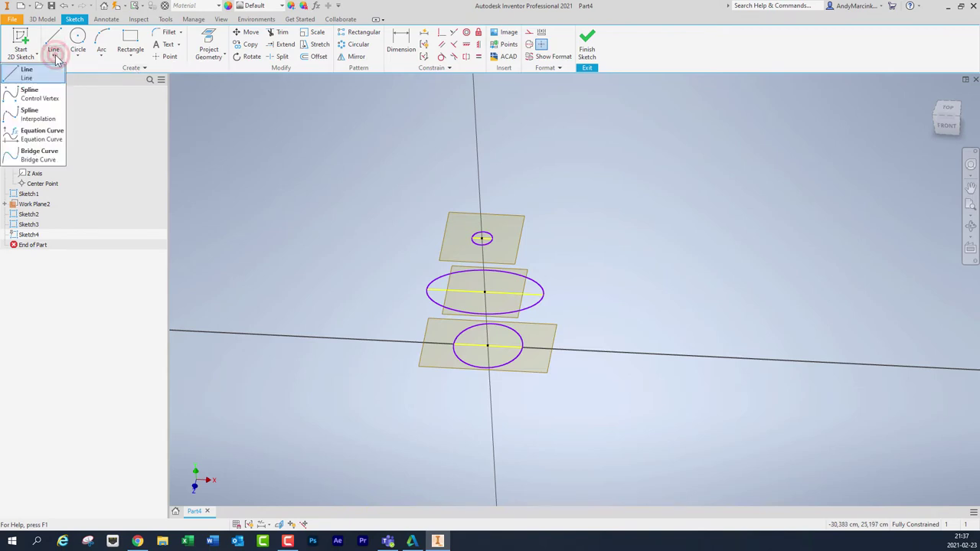
left_click(27, 118)
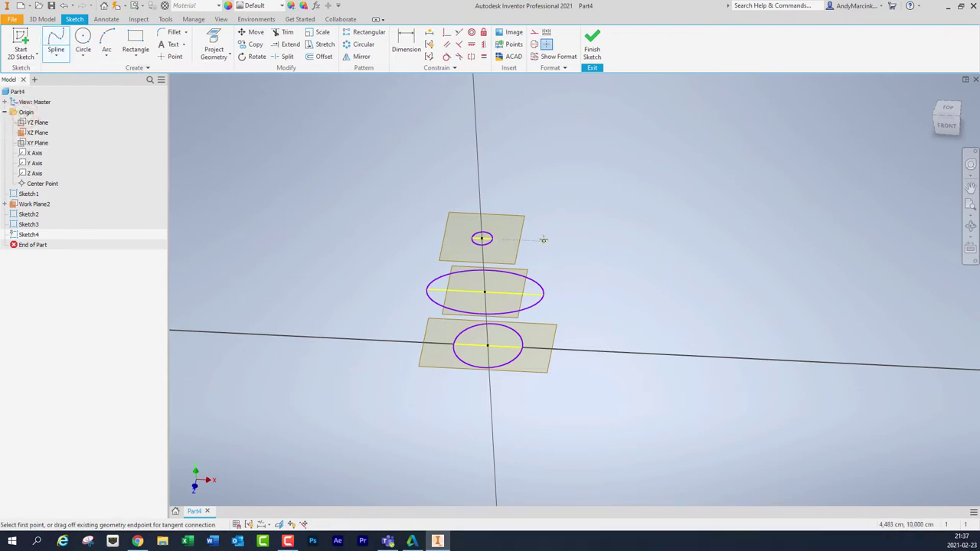
middle_click_drag(543, 240, 600, 212)
scroll(597, 217, "up", 5)
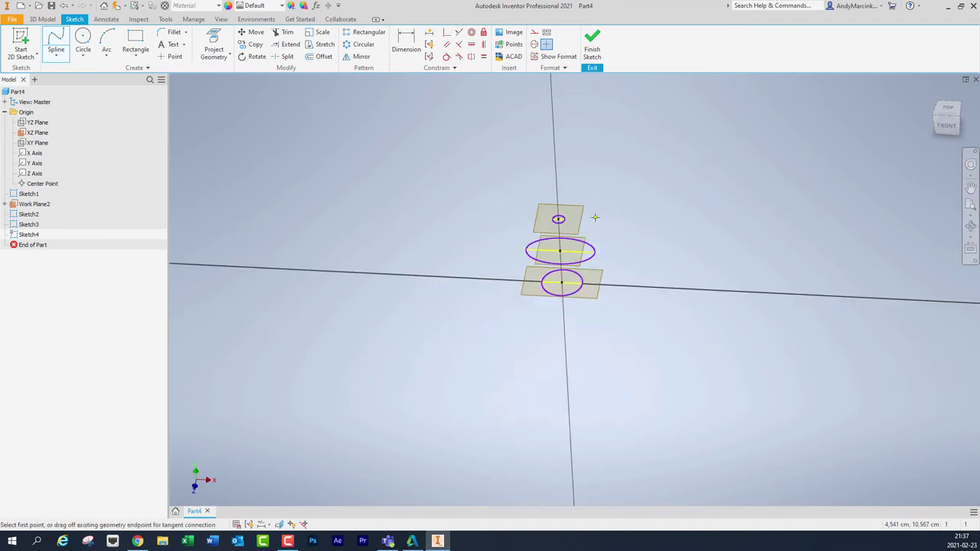
middle_click_drag(647, 193, 698, 155)
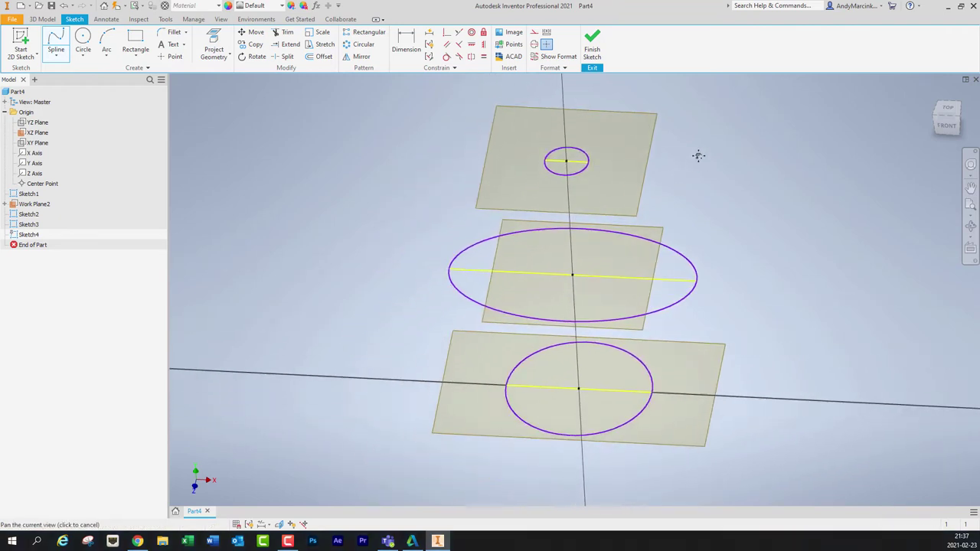
left_click(587, 162)
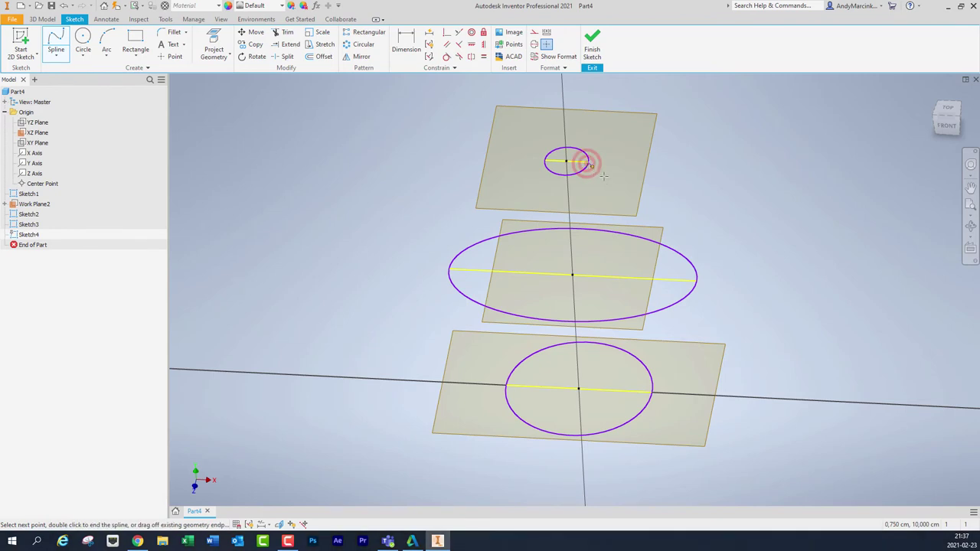
left_click(634, 227)
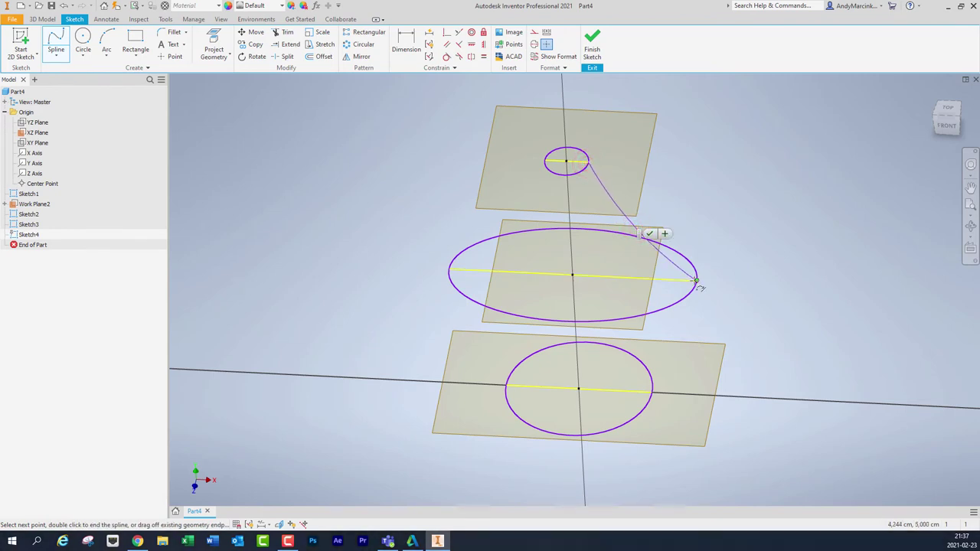
left_click(696, 281)
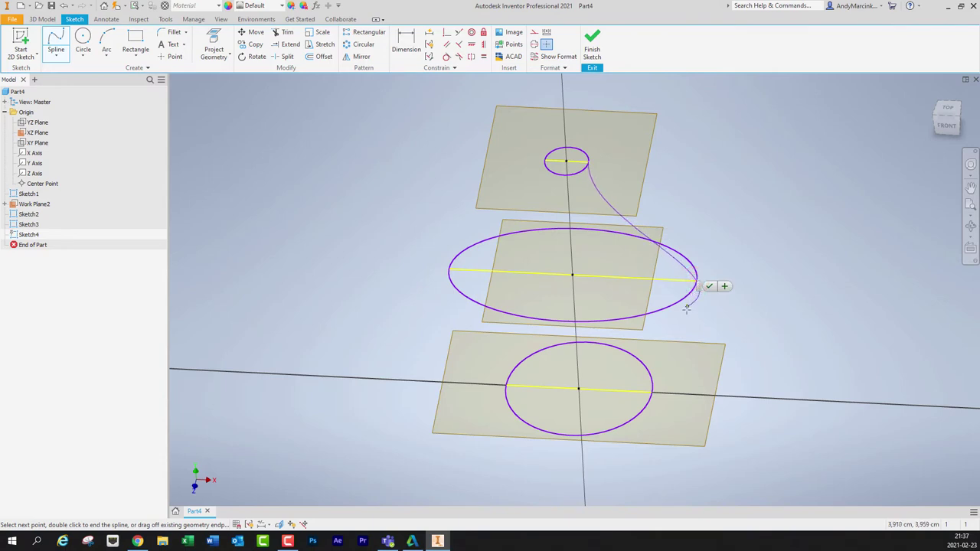
left_click(663, 351)
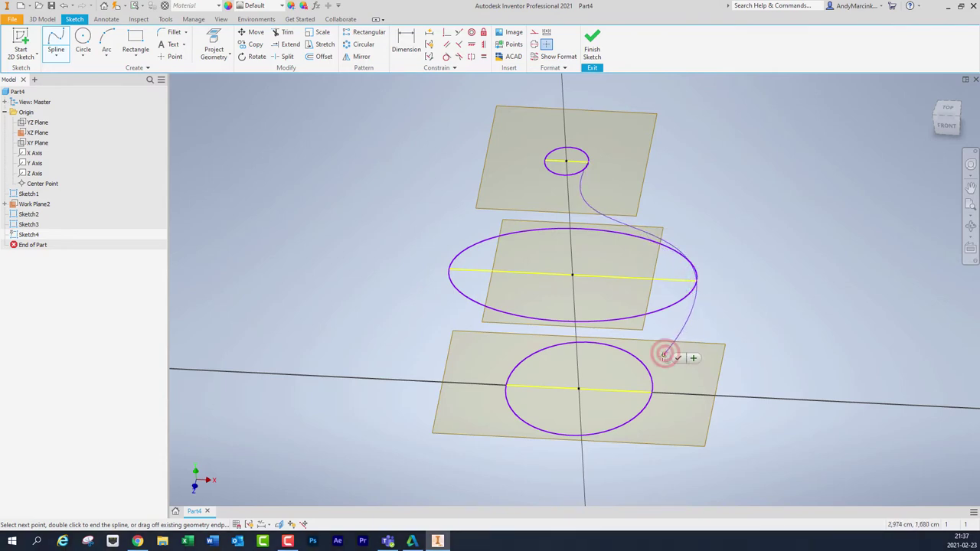
left_click(653, 394)
double_click(663, 396)
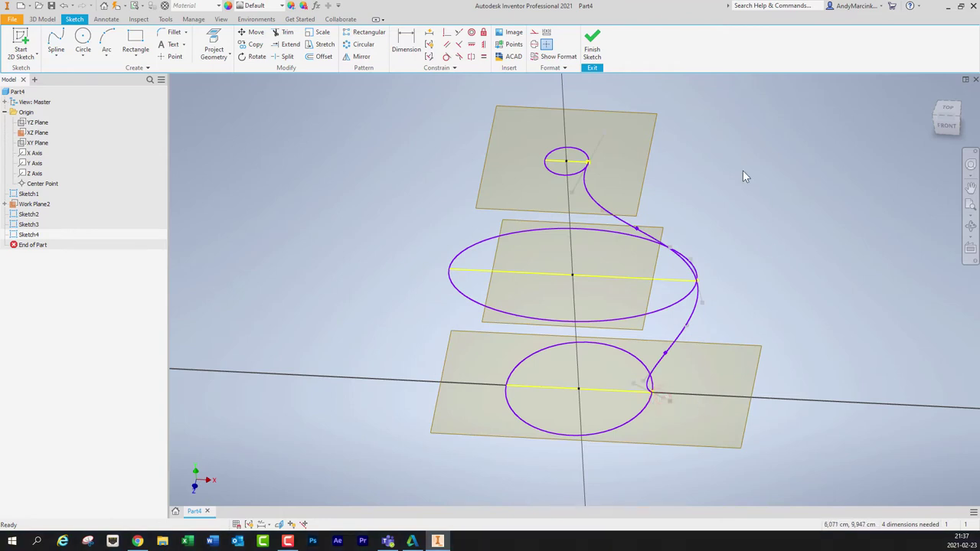
In the front view, adjust the tangent handle at the spline's upper end so it stands nearly vertical.
left_click(948, 126)
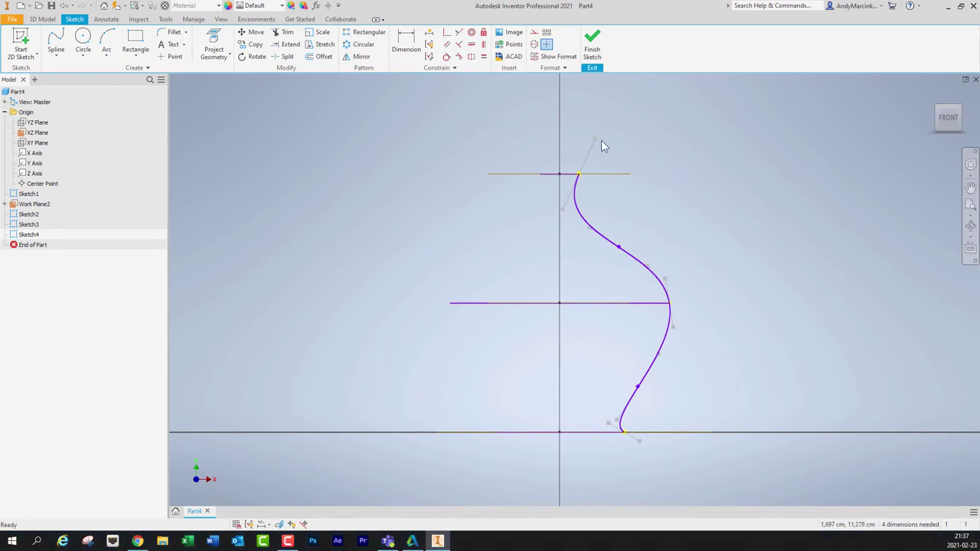
left_click_drag(595, 140, 579, 134)
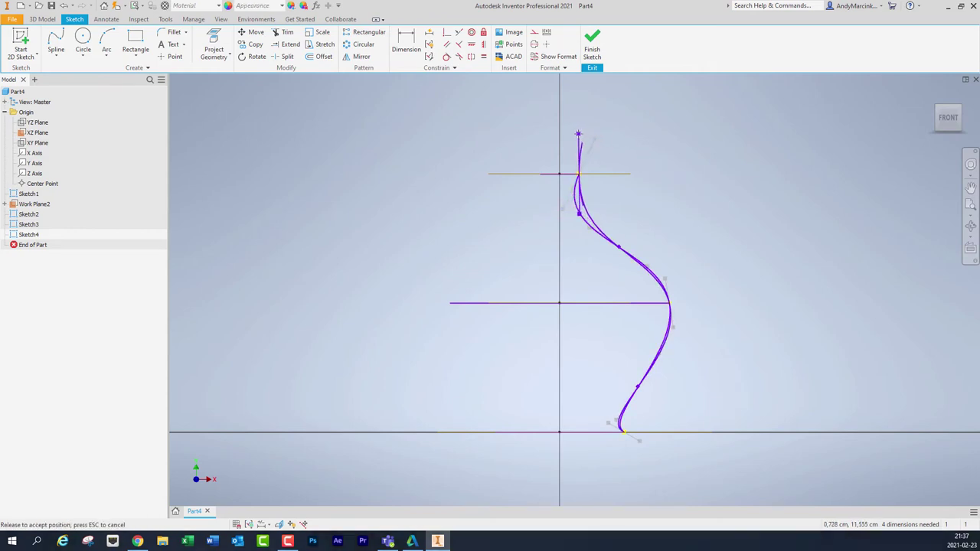
left_click(625, 433)
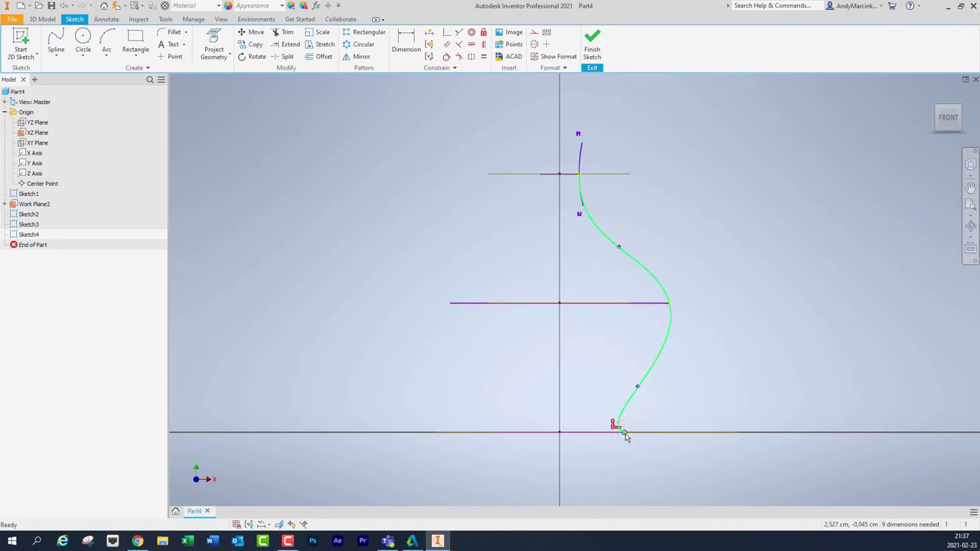
right_click(625, 434)
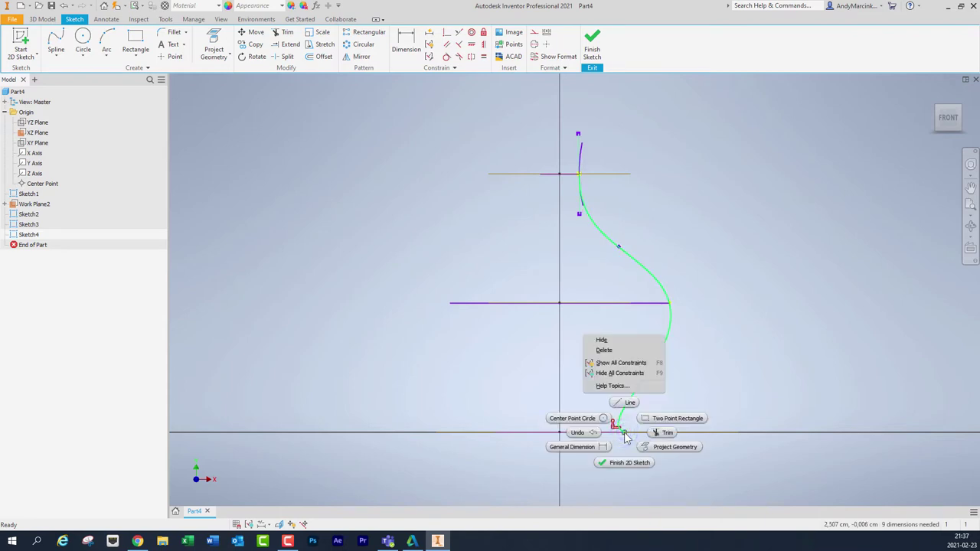
left_click(738, 395)
Move the spline's lower intermediate point to about X 3.5, Y 2.2 cm, activate its handle and rotate it to straighten the lower curve.
left_click_drag(638, 387, 649, 377)
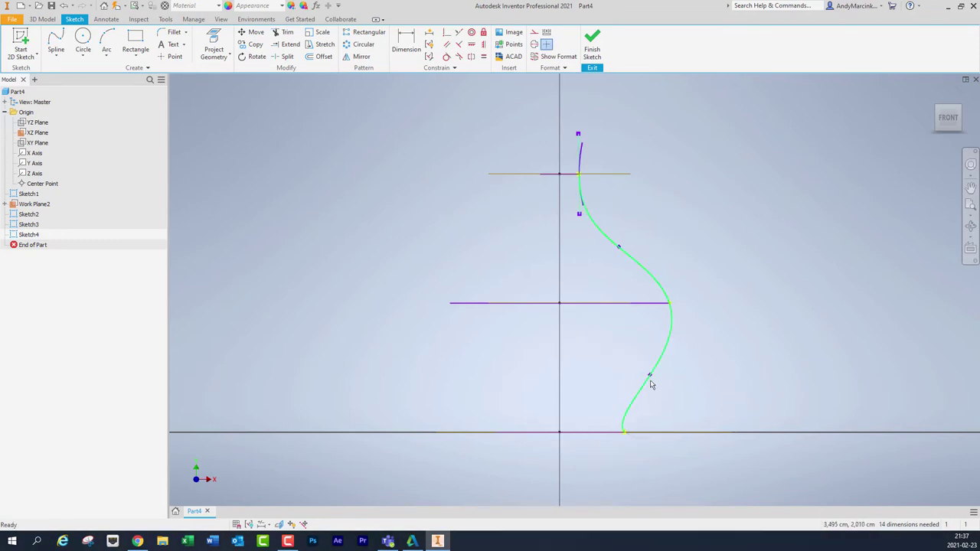
left_click(650, 376)
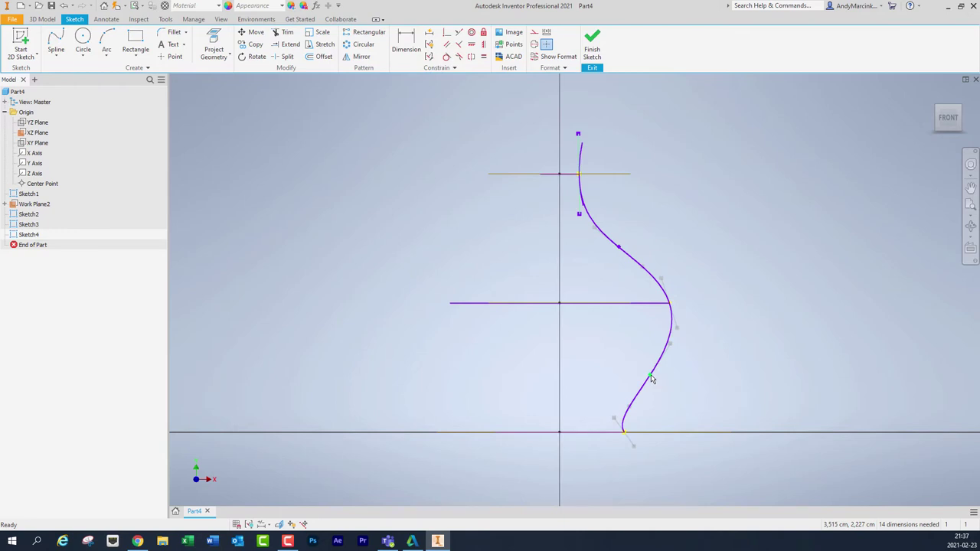
right_click(651, 375)
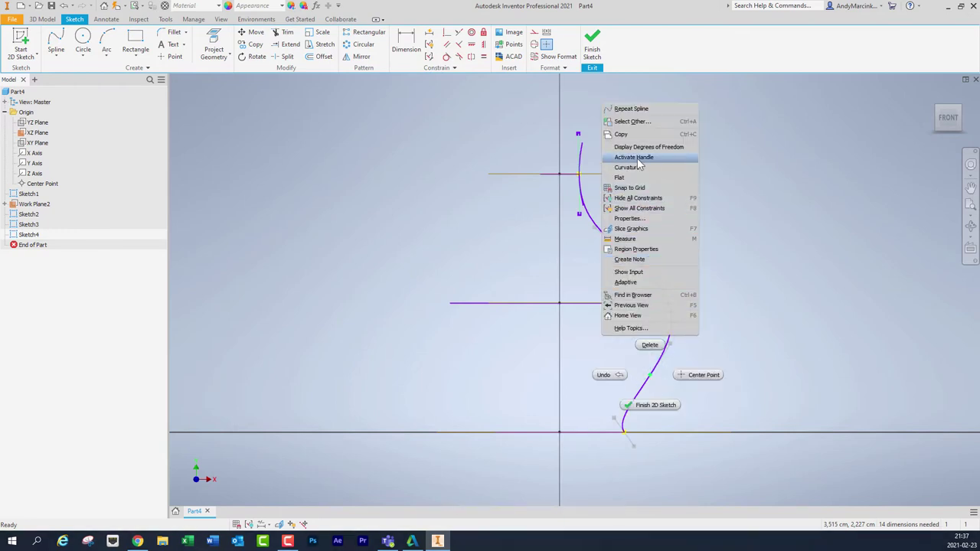
left_click(648, 157)
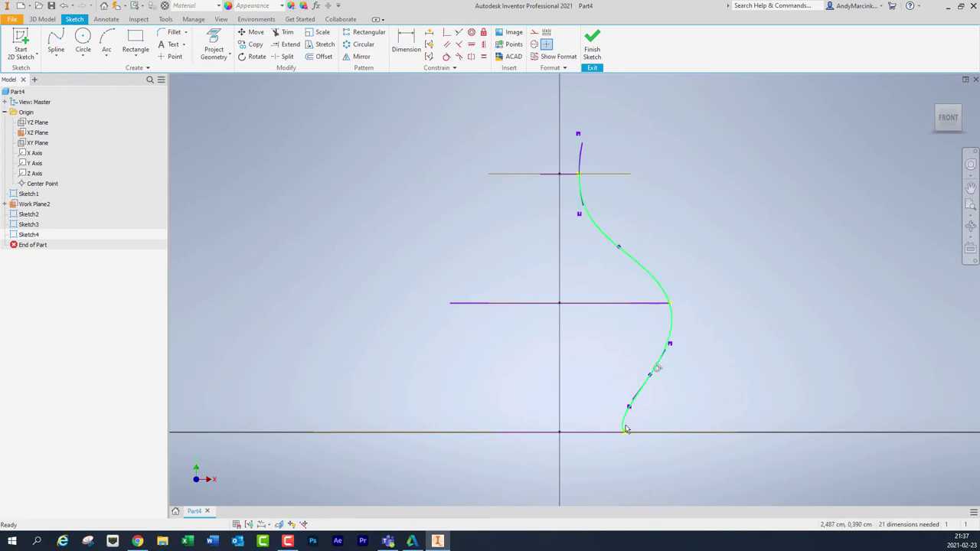
left_click_drag(628, 407, 647, 410)
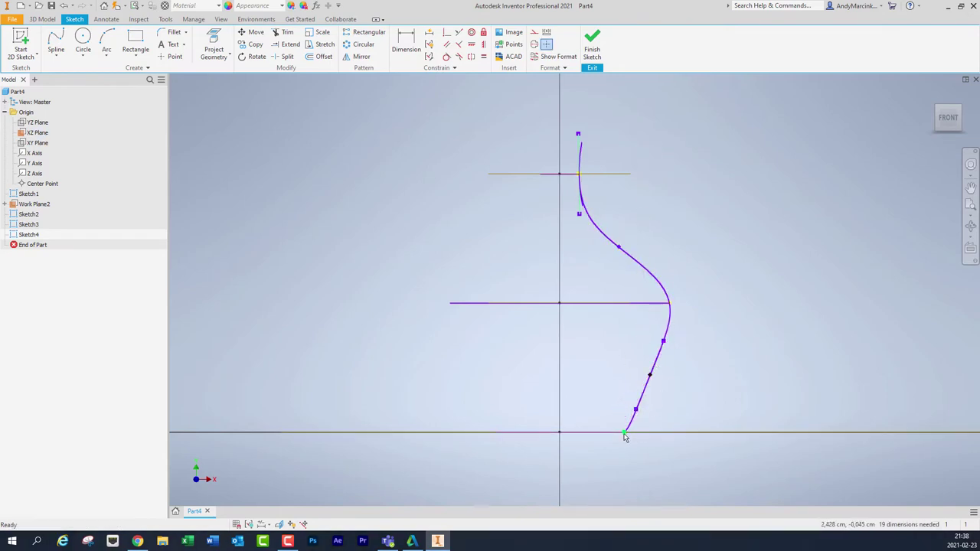
Fine-tune the position of the spline's lower intermediate point for a smooth taper towards the base circle.
left_click(651, 376)
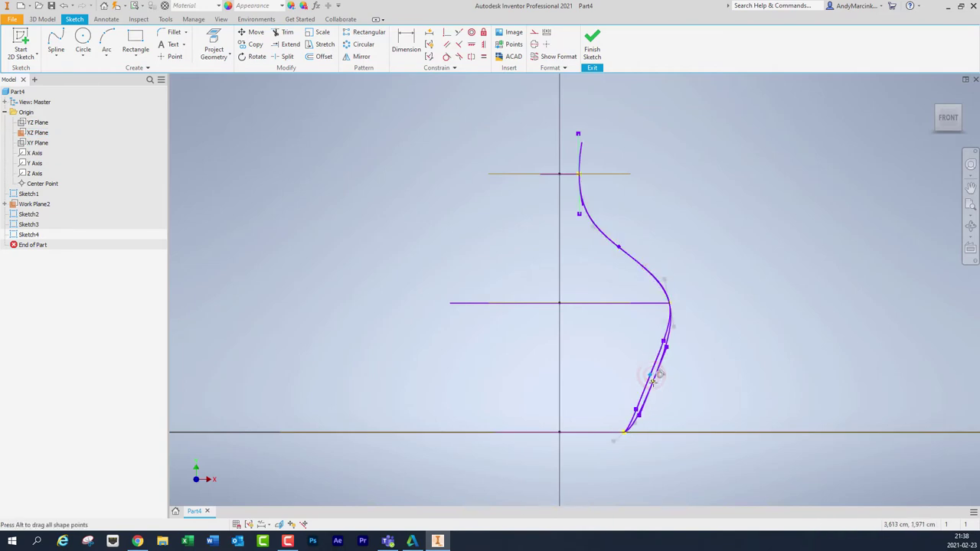
left_click_drag(650, 375, 646, 376)
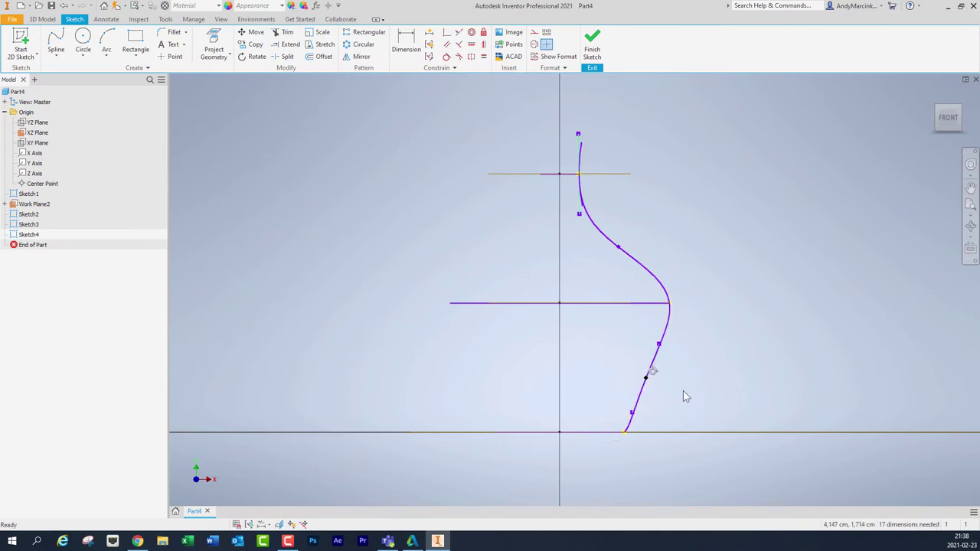
left_click(685, 390)
left_click(646, 380)
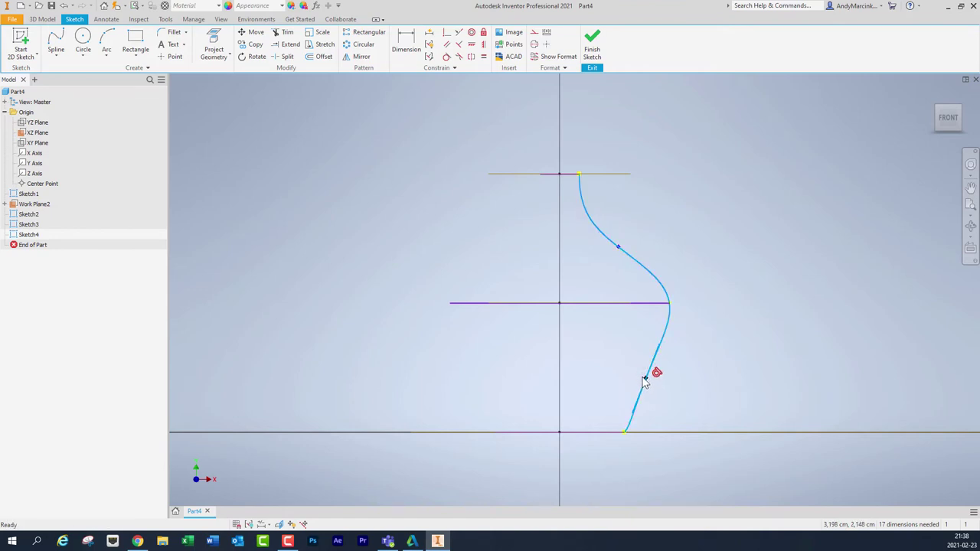
left_click(645, 378)
left_click(647, 377)
left_click_drag(647, 379, 649, 378)
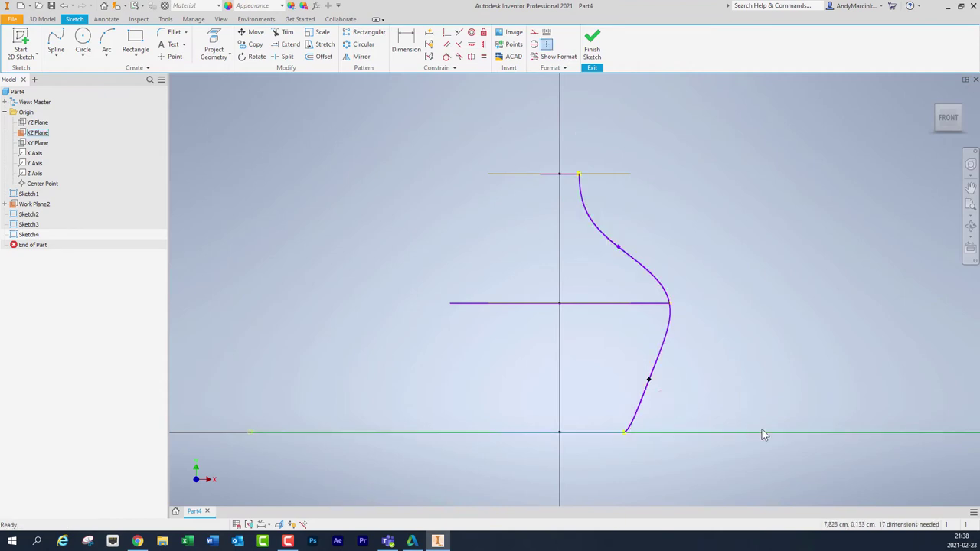
Draw a vertical line on the Y axis, extending above and below the ellipse's level, and convert it to a centerline.
left_click(56, 56)
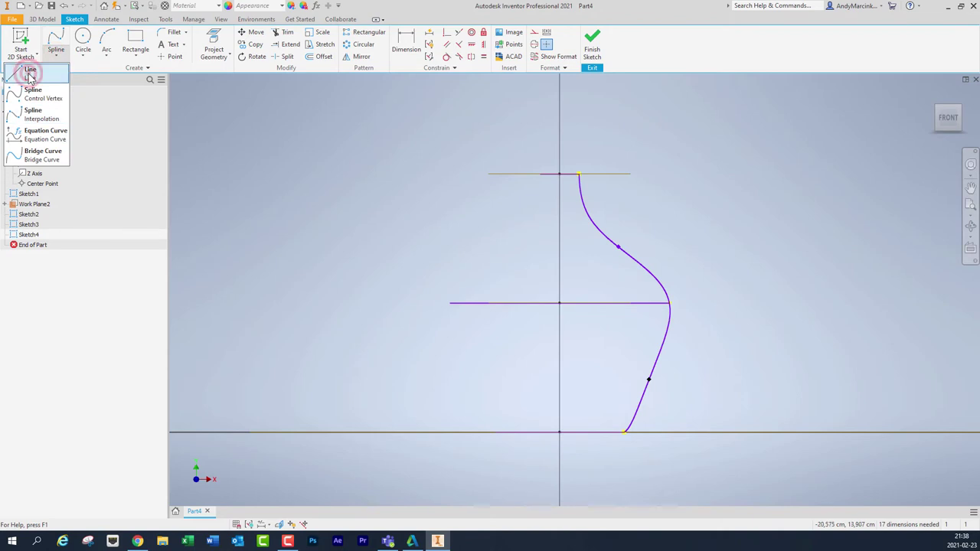
left_click(29, 72)
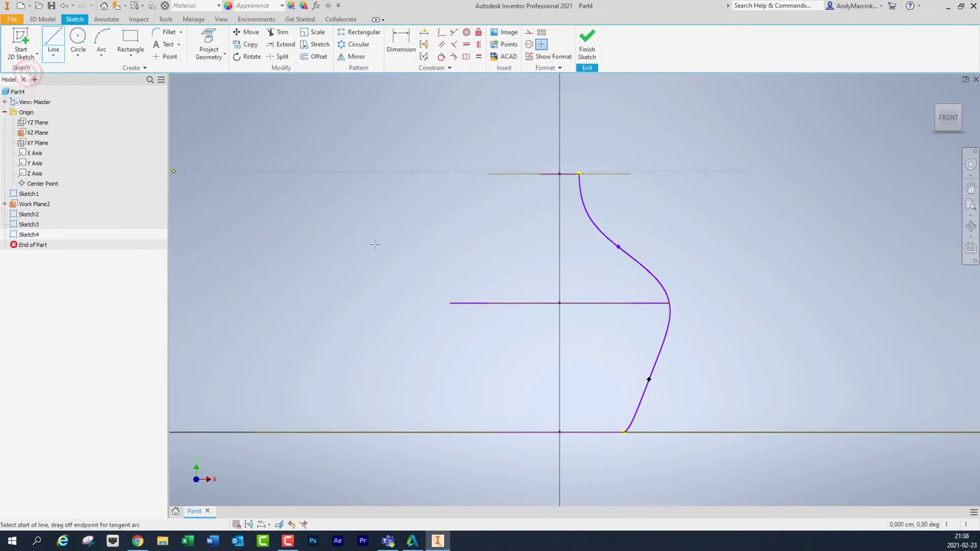
left_click(558, 226)
left_click(560, 372)
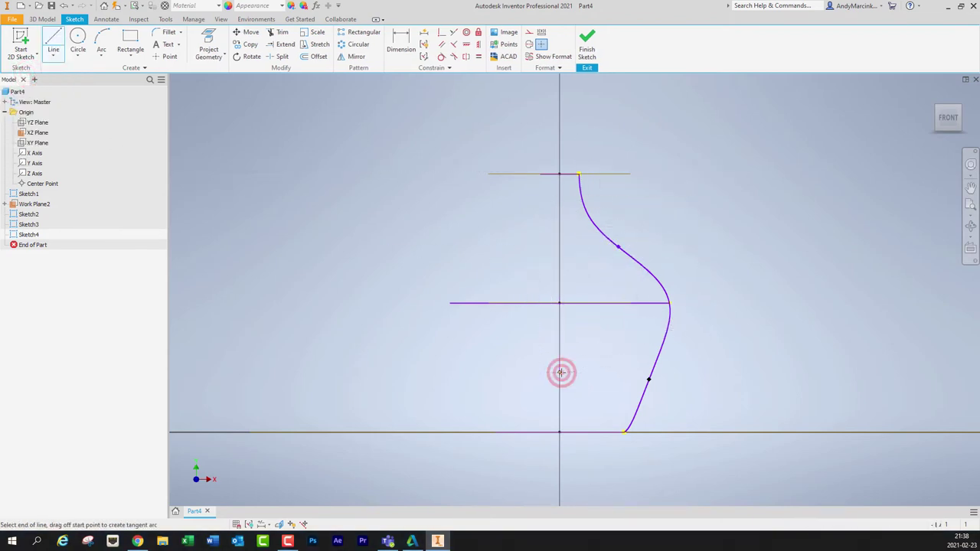
right_click(559, 373)
left_click(601, 374)
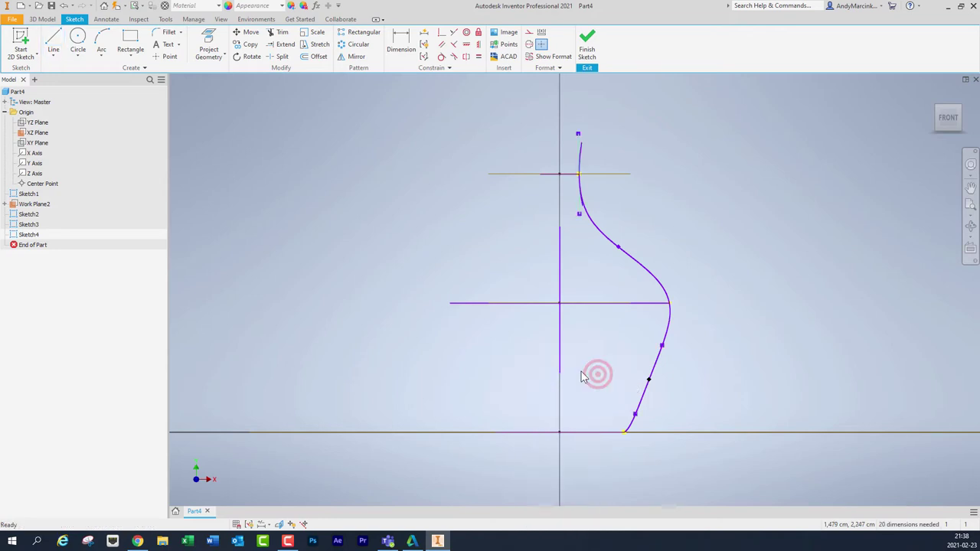
left_click(560, 268)
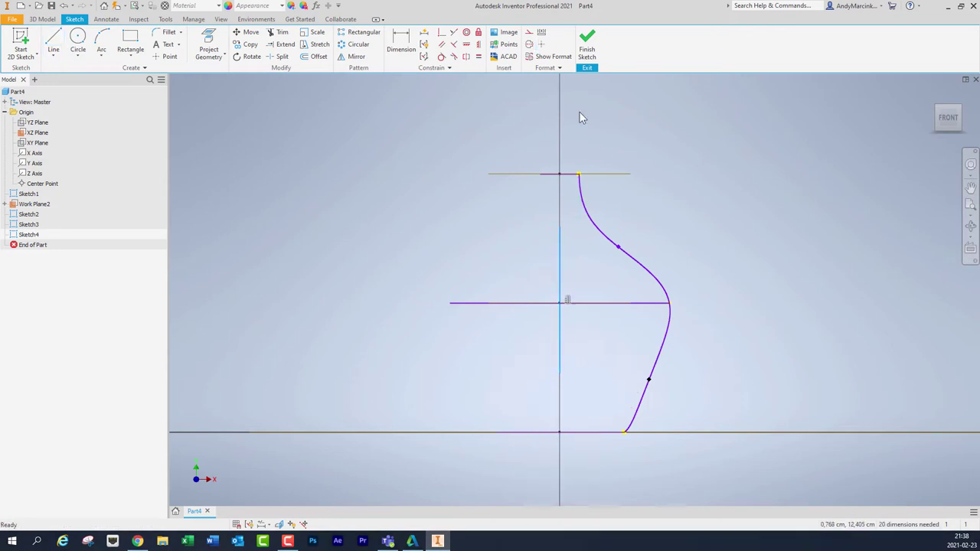
left_click(531, 45)
Mirror the side spline about the vertical centerline.
left_click(357, 57)
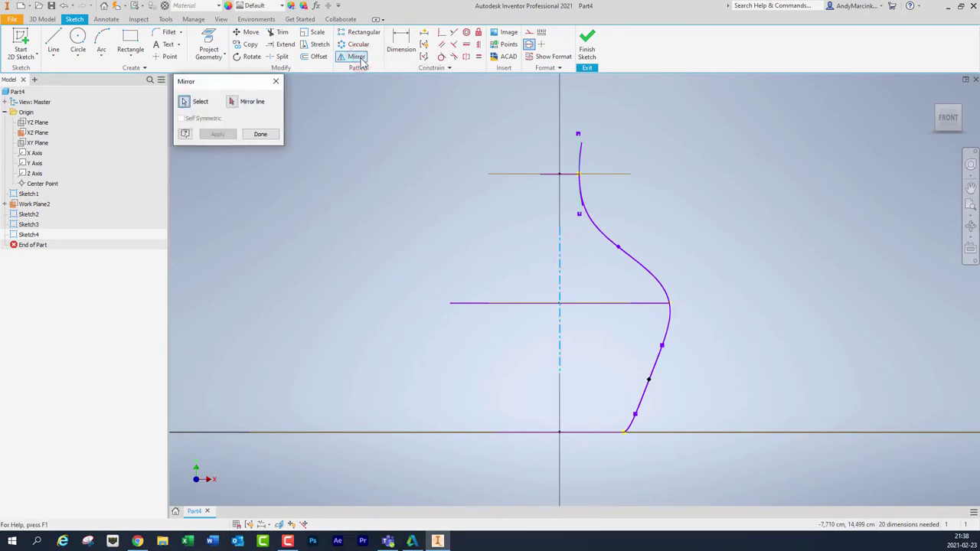
left_click(599, 231)
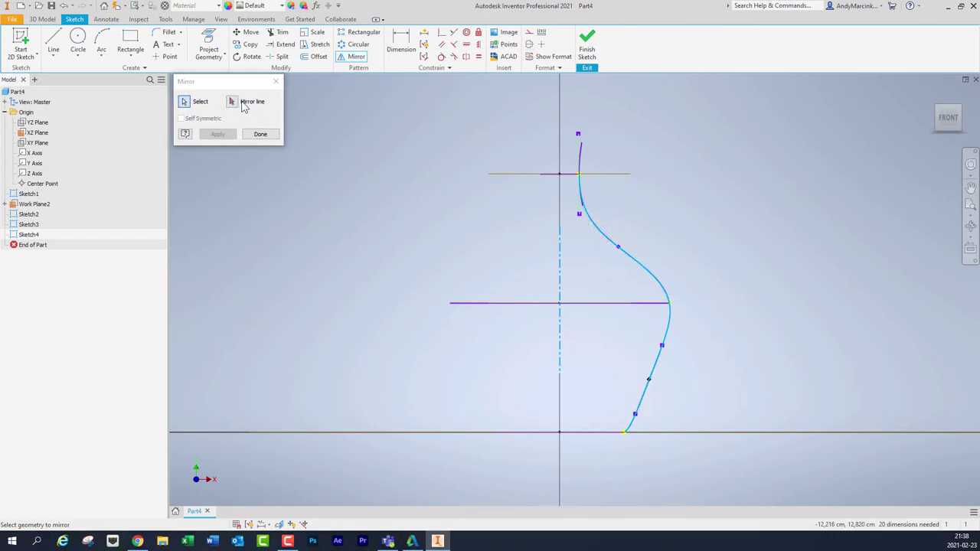
left_click(243, 105)
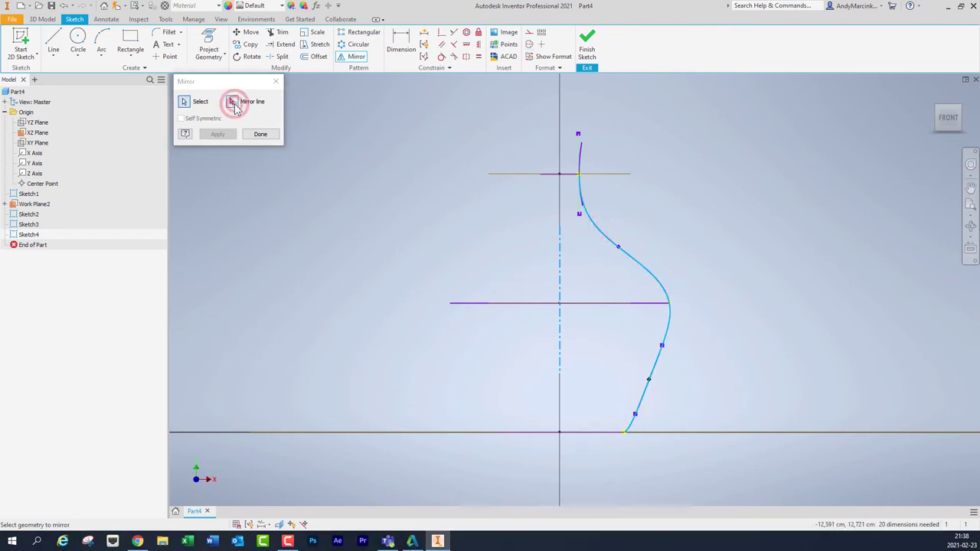
left_click(559, 274)
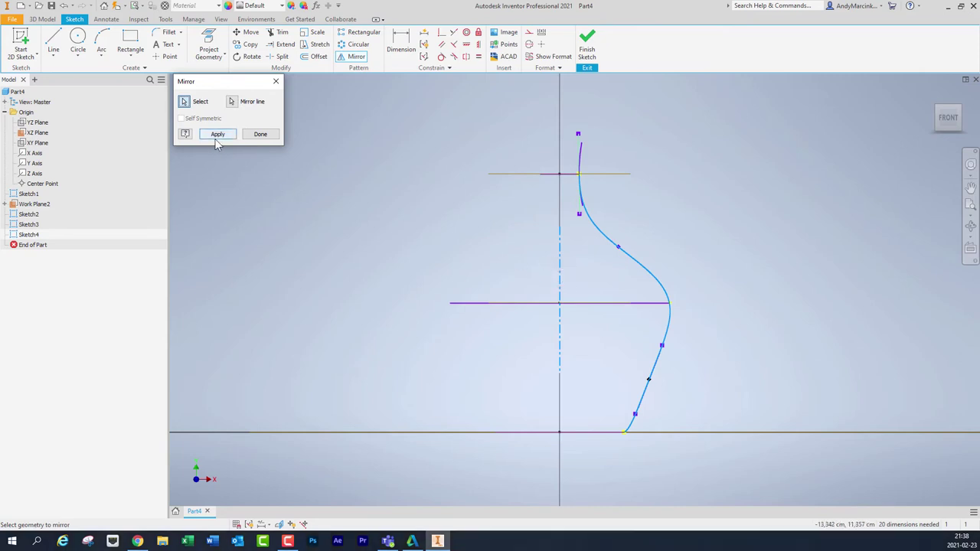
left_click(217, 136)
left_click(260, 135)
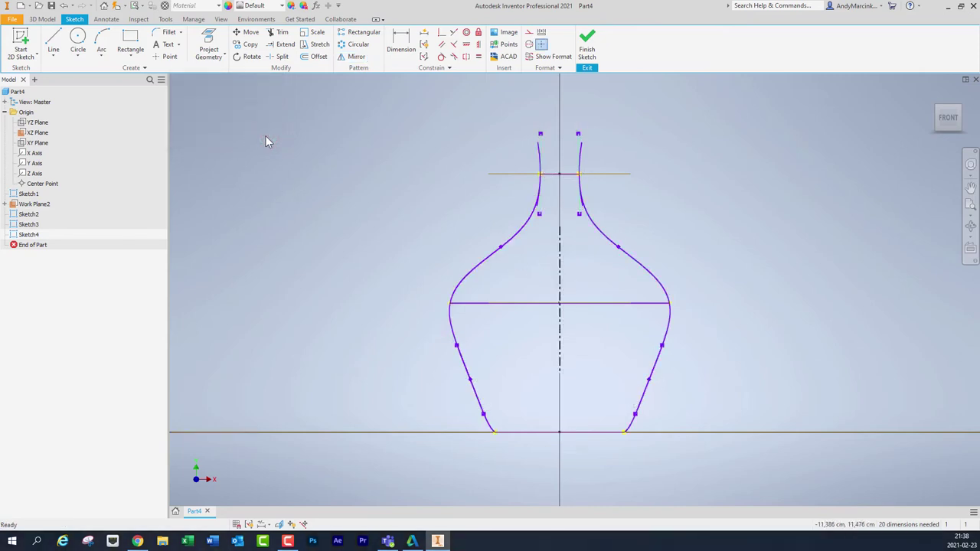
Finish the sketch containing the two side splines.
right_click(662, 287)
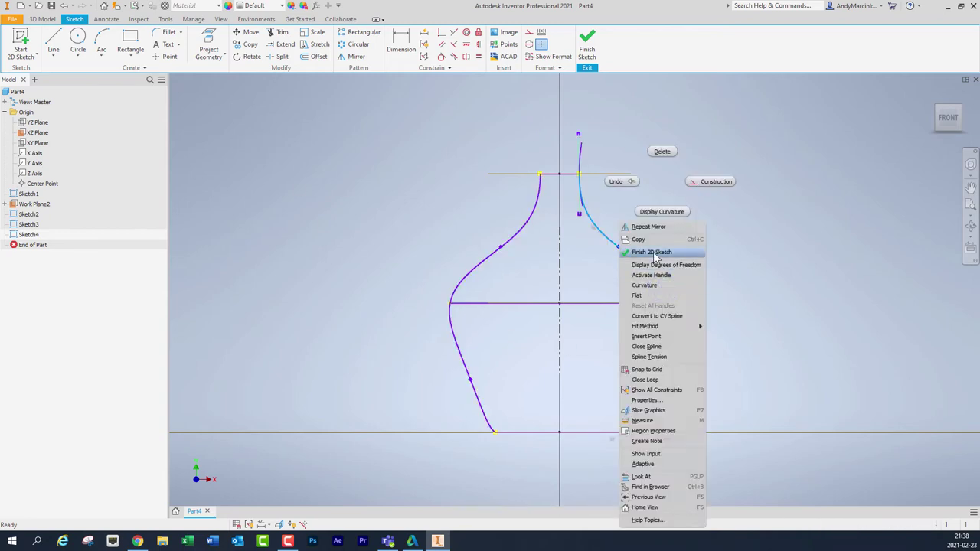
left_click(586, 39)
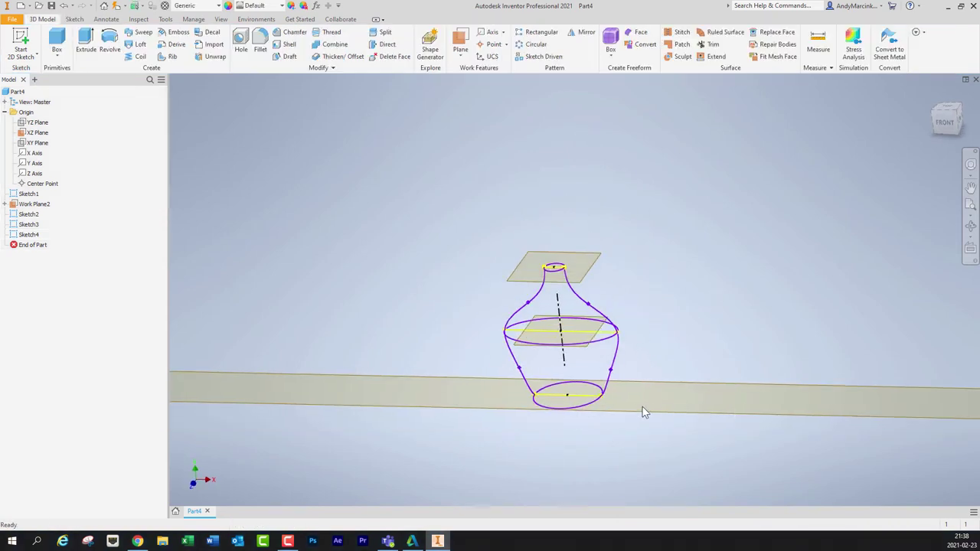
left_click(590, 401)
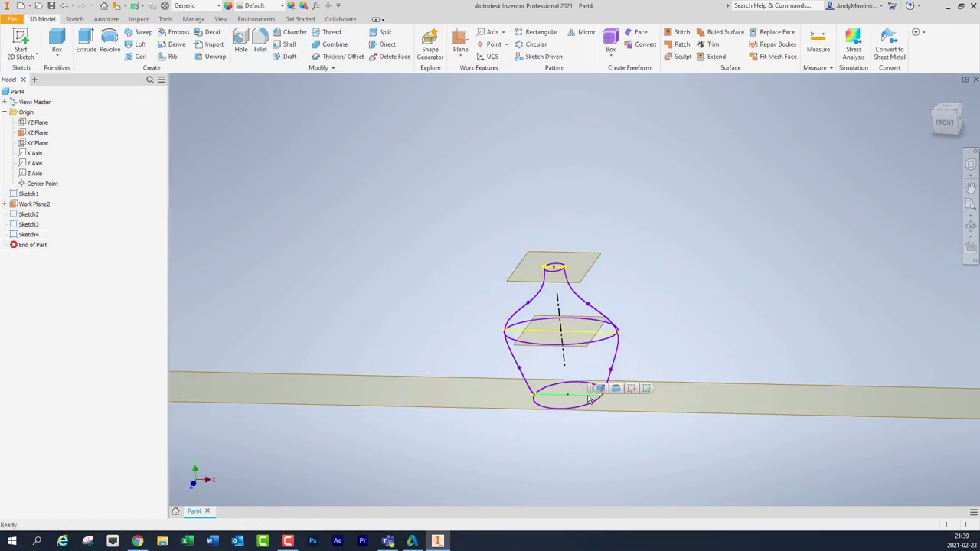
left_click(590, 399)
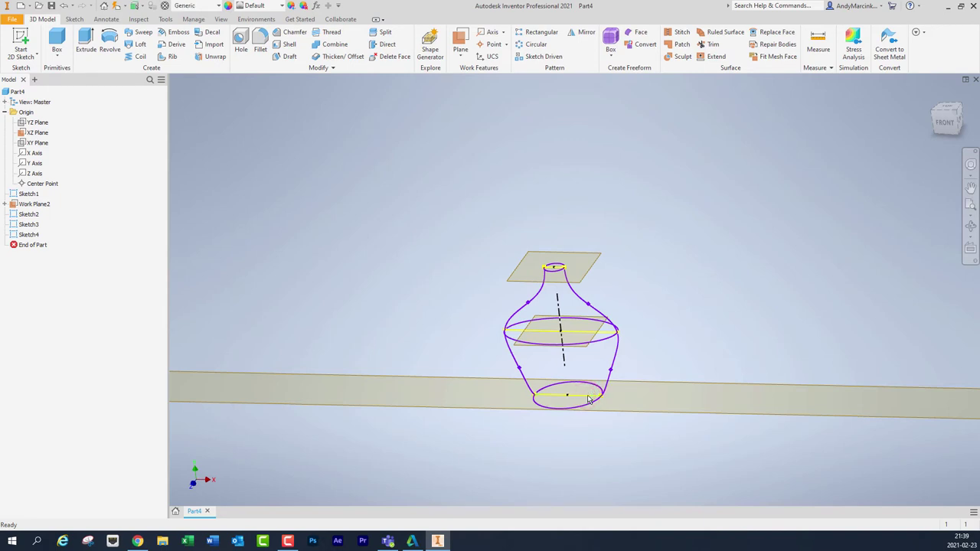
left_click(588, 399)
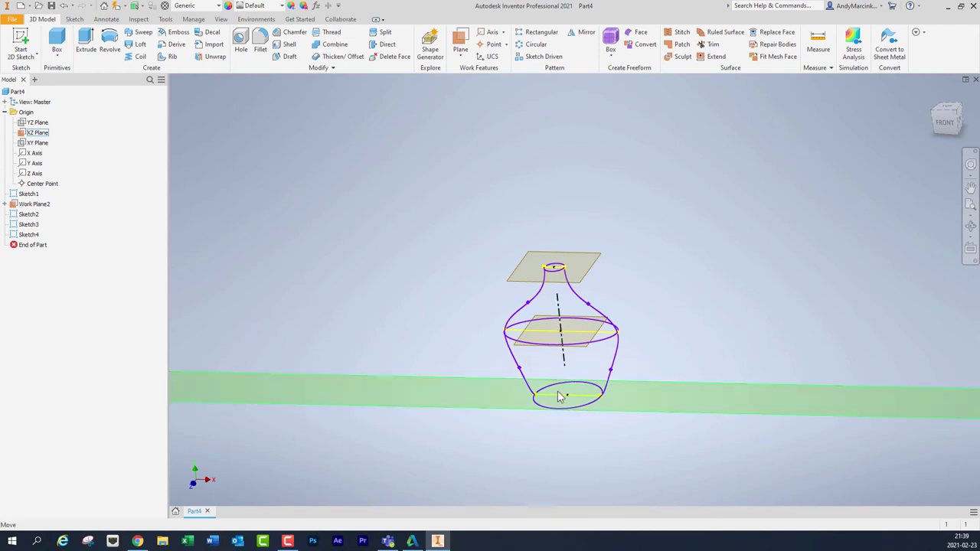
mouse_move(564, 386)
middle_mouse_down()
mouse_move(564, 395)
mouse_move(584, 385)
mouse_move(602, 339)
mouse_move(567, 394)
middle_mouse_up()
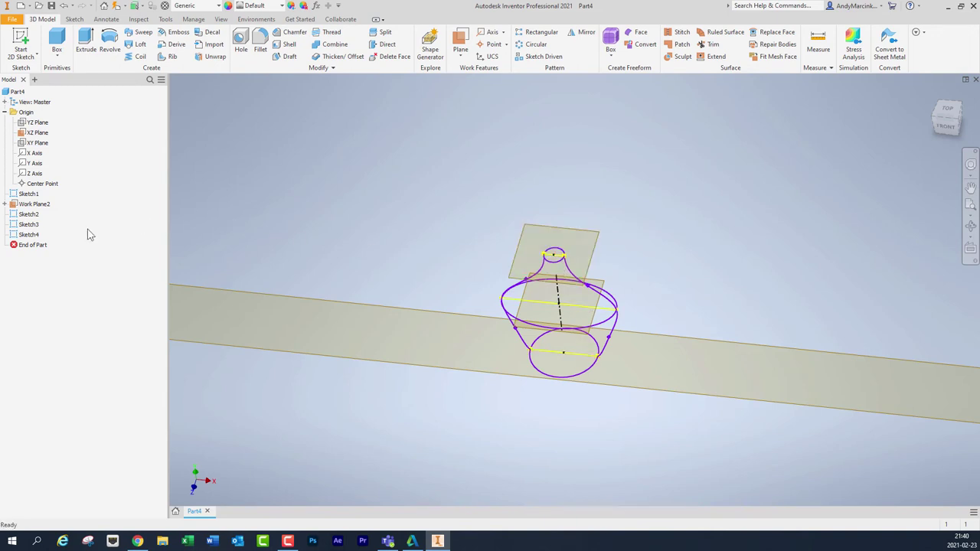
left_click(30, 235)
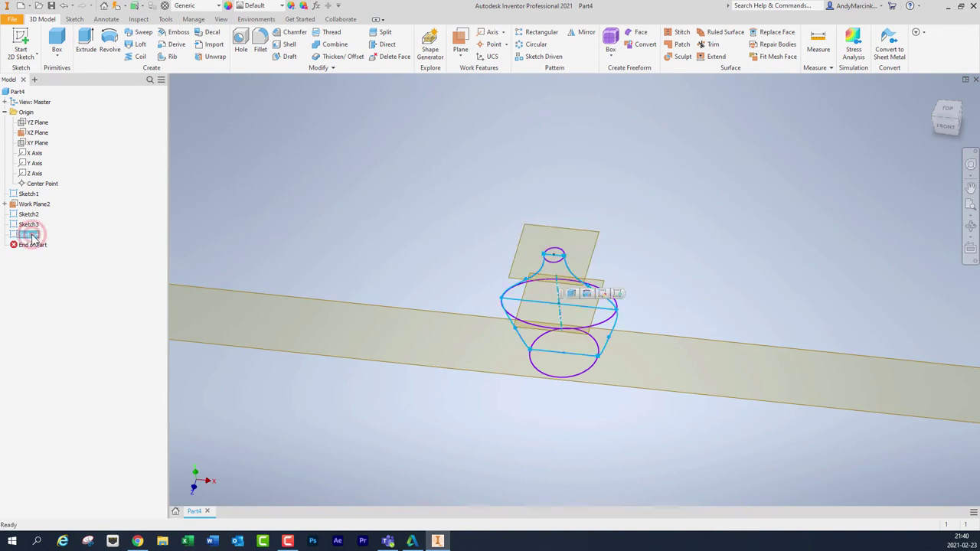
left_click(571, 356)
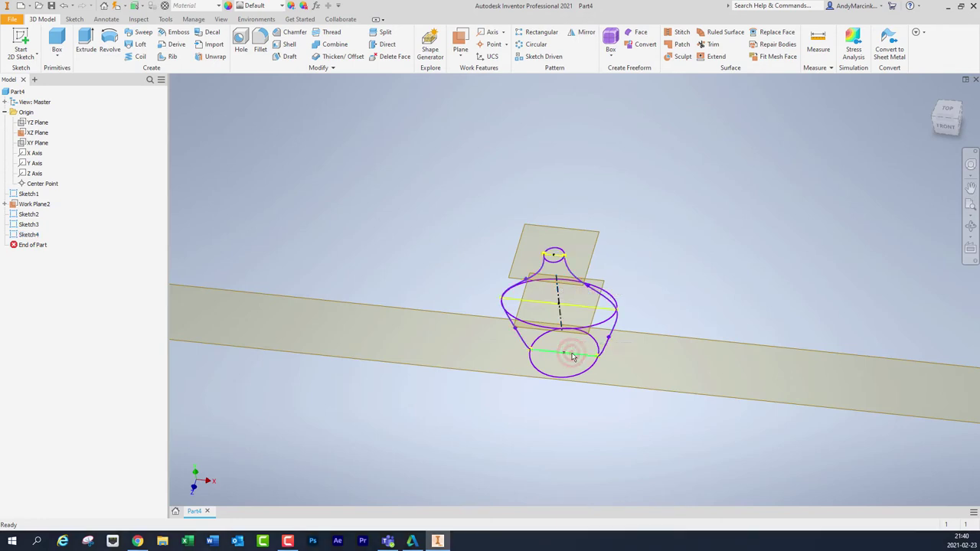
key("Escape")
Reopen the side-spline sketch, delete the straight lines across the base circle, the ellipse and the top circle, and finish the sketch.
right_click(29, 235)
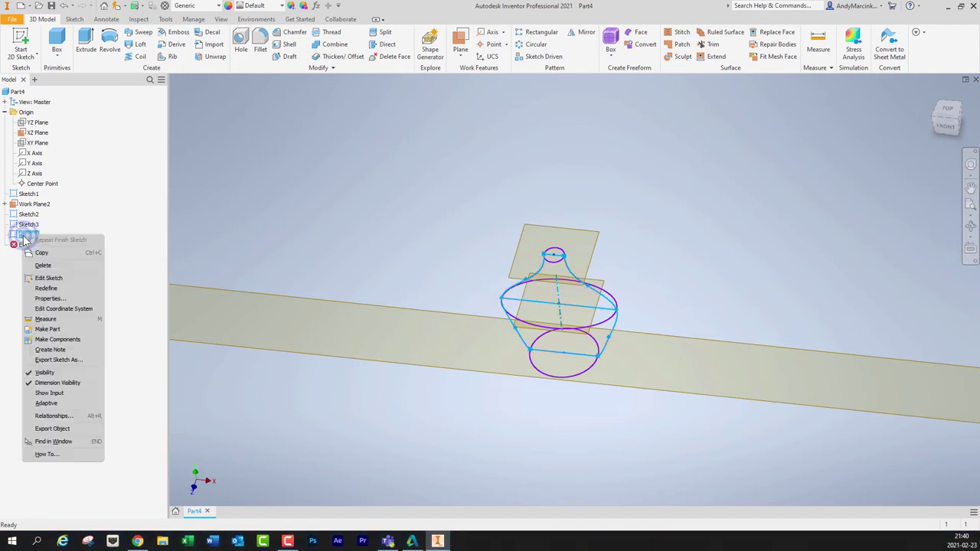
left_click(47, 280)
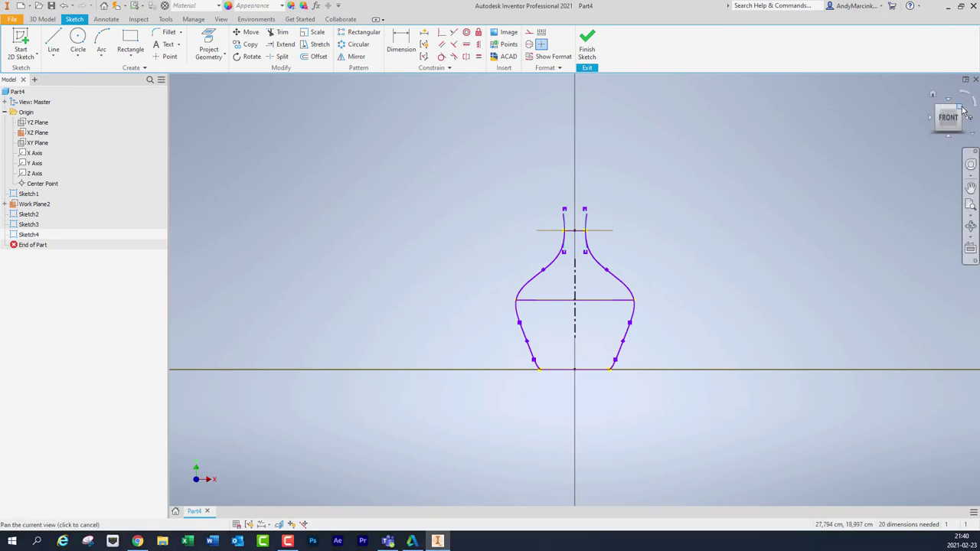
mouse_move(575, 289)
middle_mouse_down("shift")
mouse_move(674, 306)
mouse_move(774, 263)
middle_mouse_up("shift")
key("Delete")
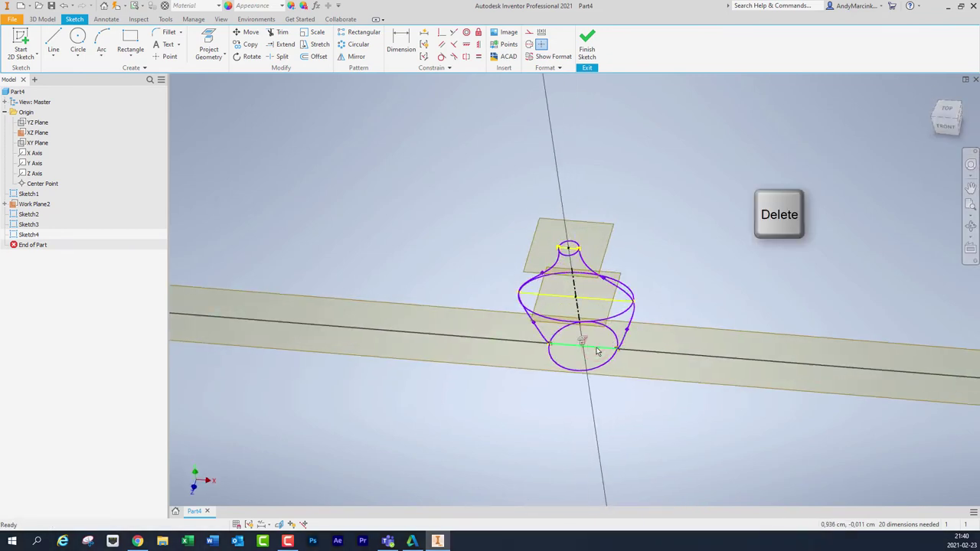
left_click(589, 302)
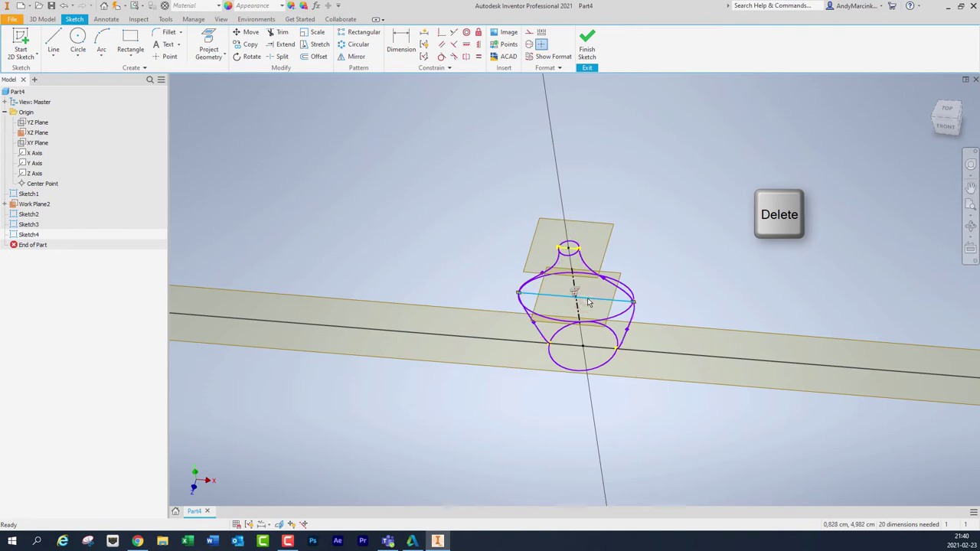
key("Delete")
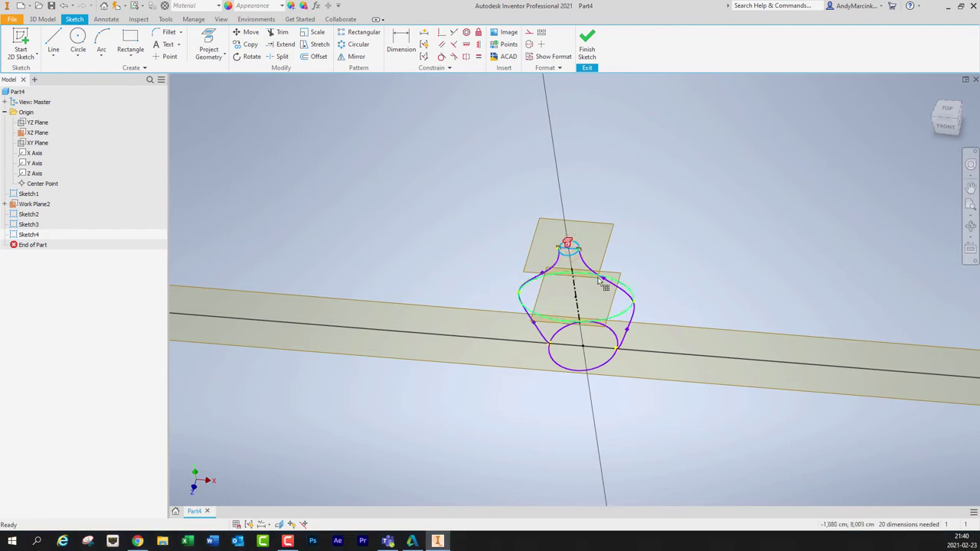
scroll(598, 272, "up", 4)
scroll(578, 248, "down", 5)
scroll(576, 252, "down", 5)
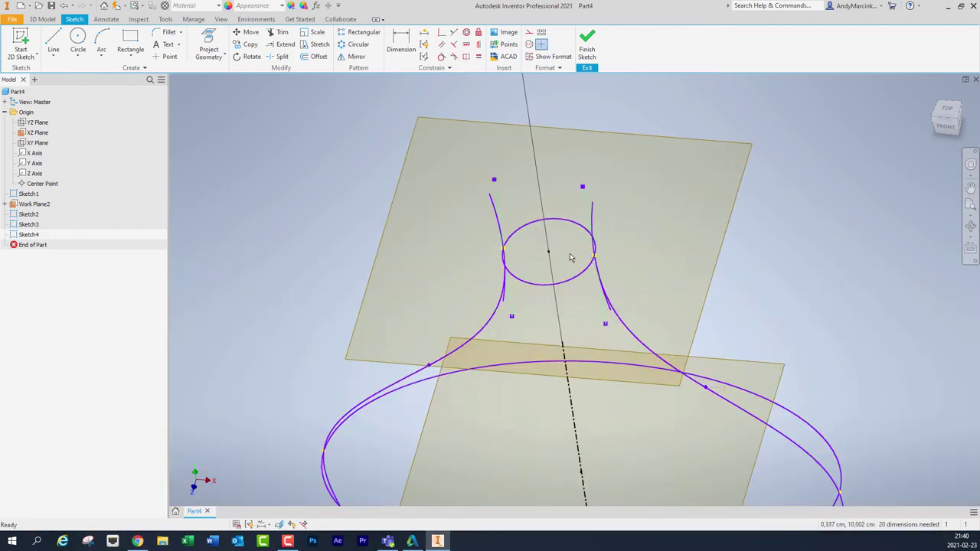
left_click(587, 46)
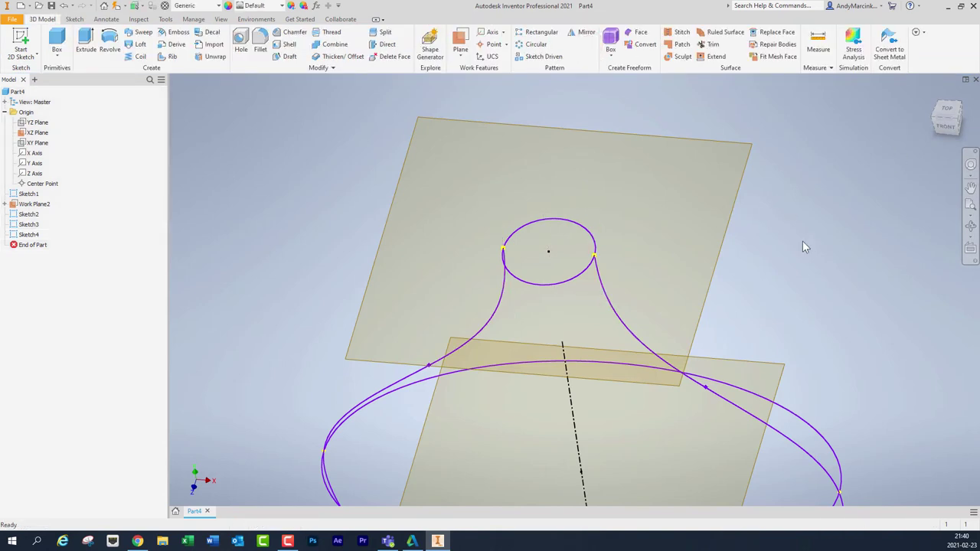
Start a Loft using the base circle, the middle ellipse and the small top circle as sections, in that order.
scroll(809, 261, "up", 3)
scroll(808, 261, "down", 5)
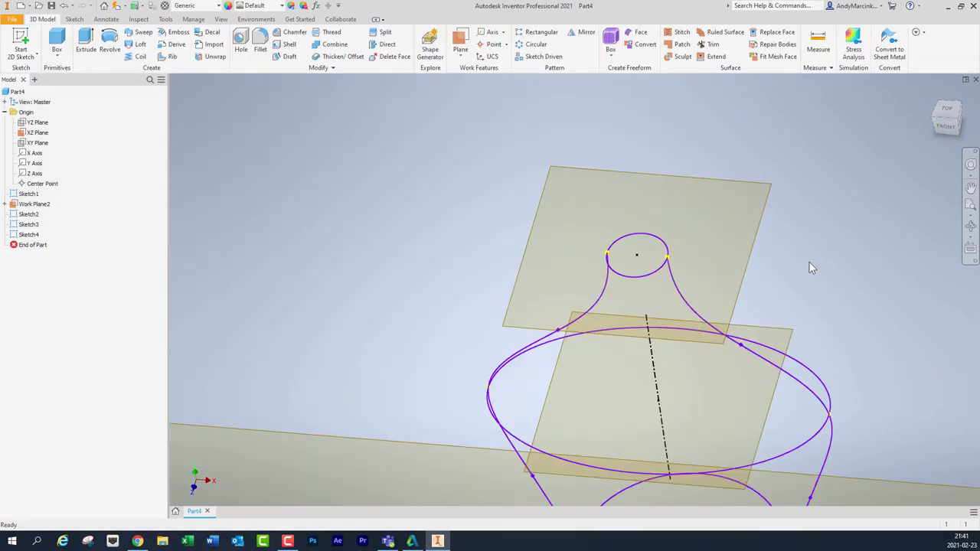
middle_click_drag(808, 261, 808, 164)
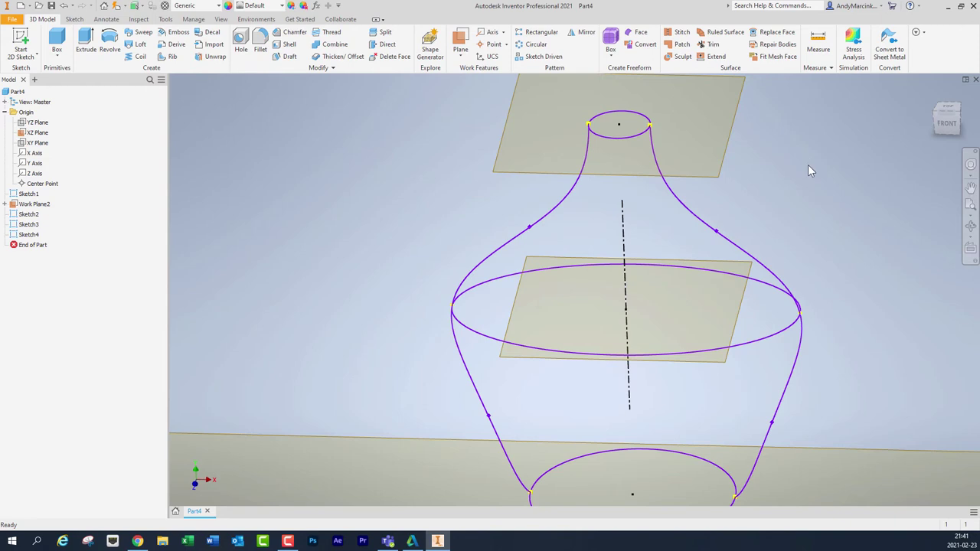
scroll(808, 165, "up", 2)
scroll(808, 164, "down", 4)
middle_click_drag(808, 165, 684, 200)
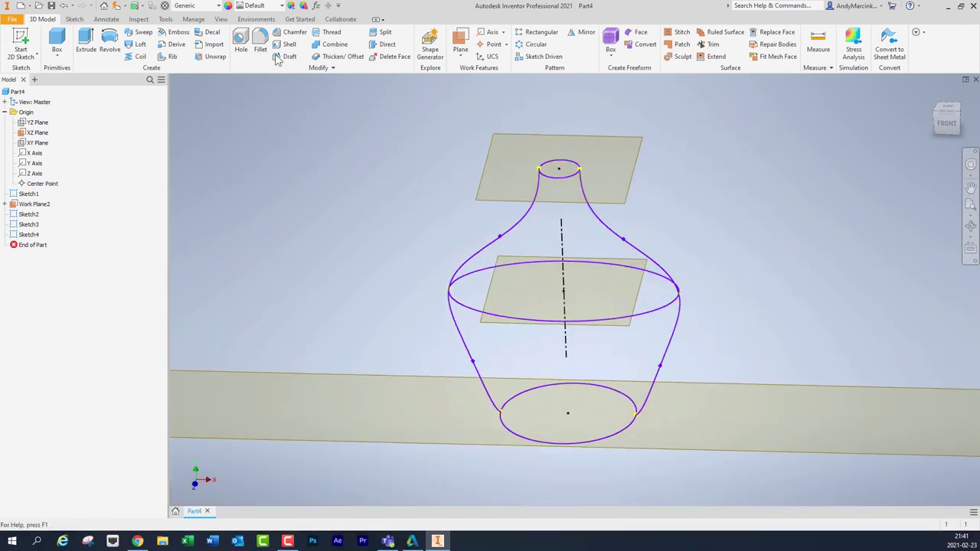
left_click(137, 43)
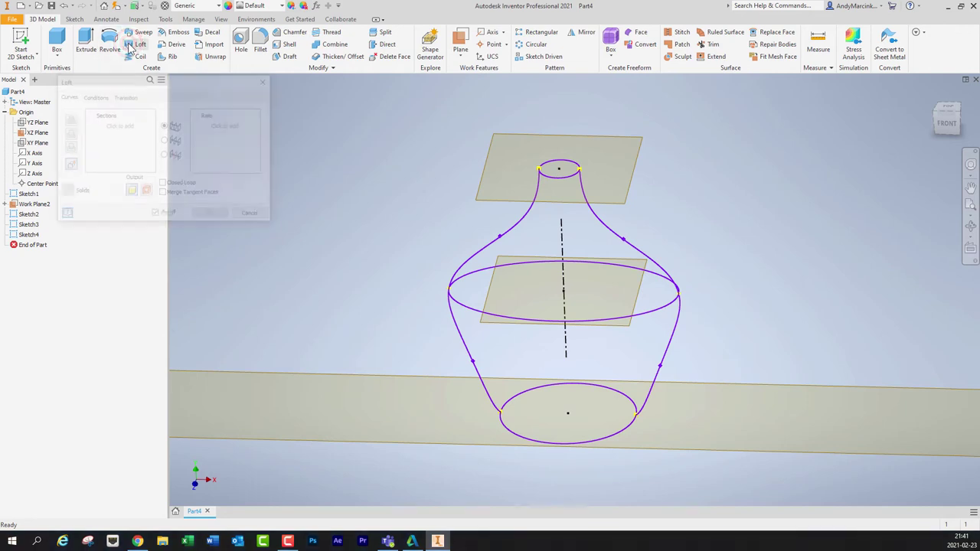
left_click(111, 119)
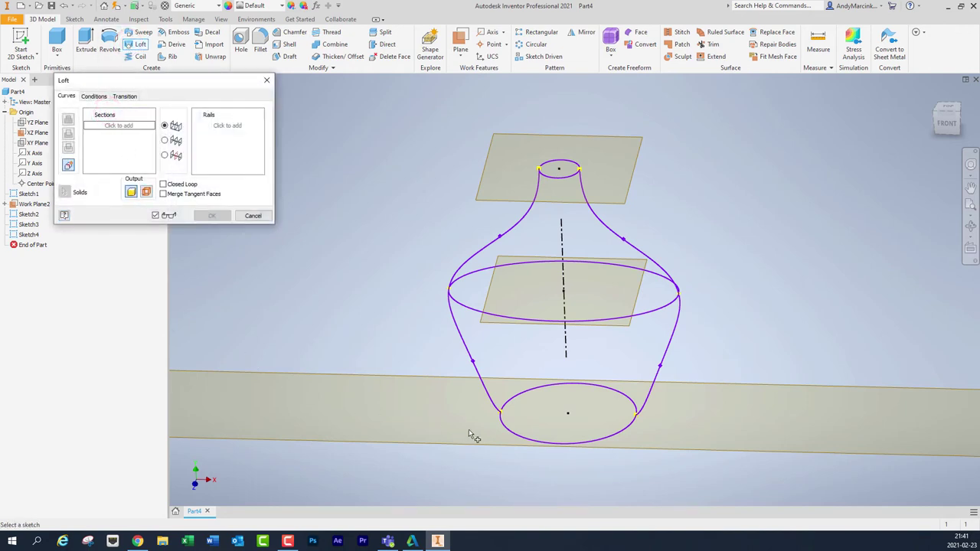
left_click(520, 439)
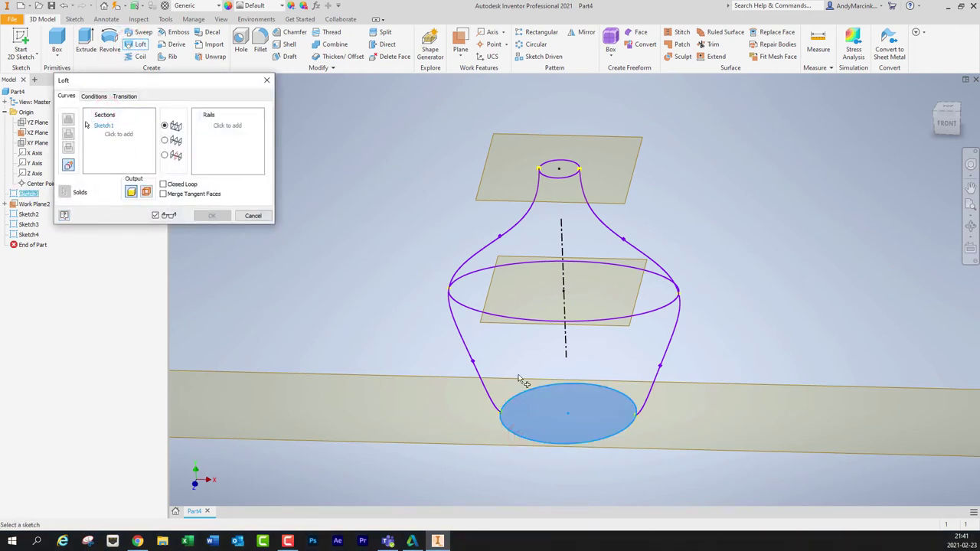
left_click(510, 320)
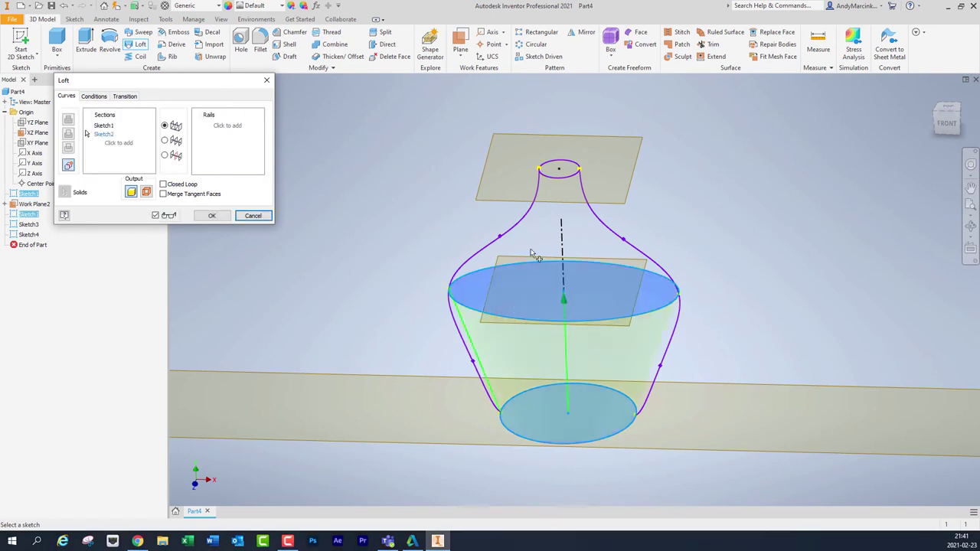
left_click(556, 179)
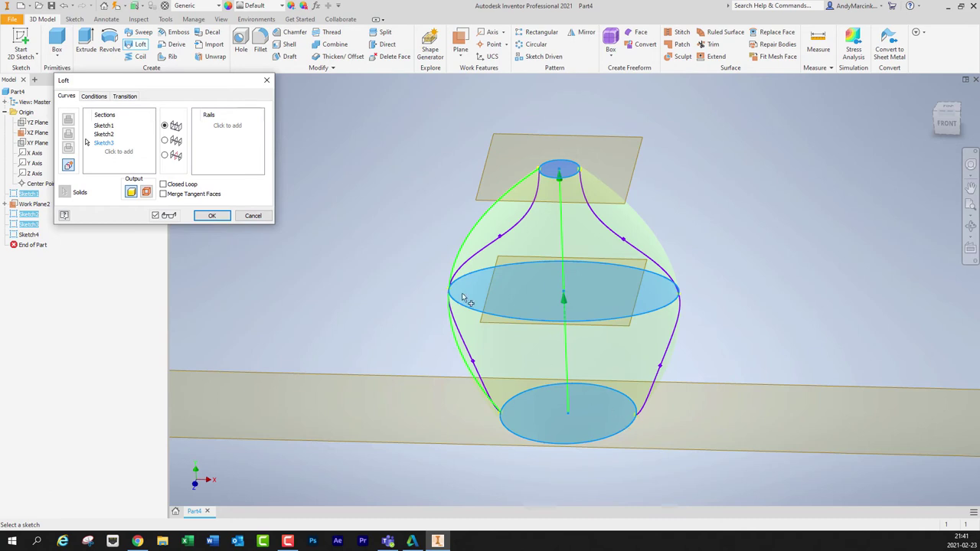
Add both side splines as the loft's rails and create the solid bottle.
left_click(218, 121)
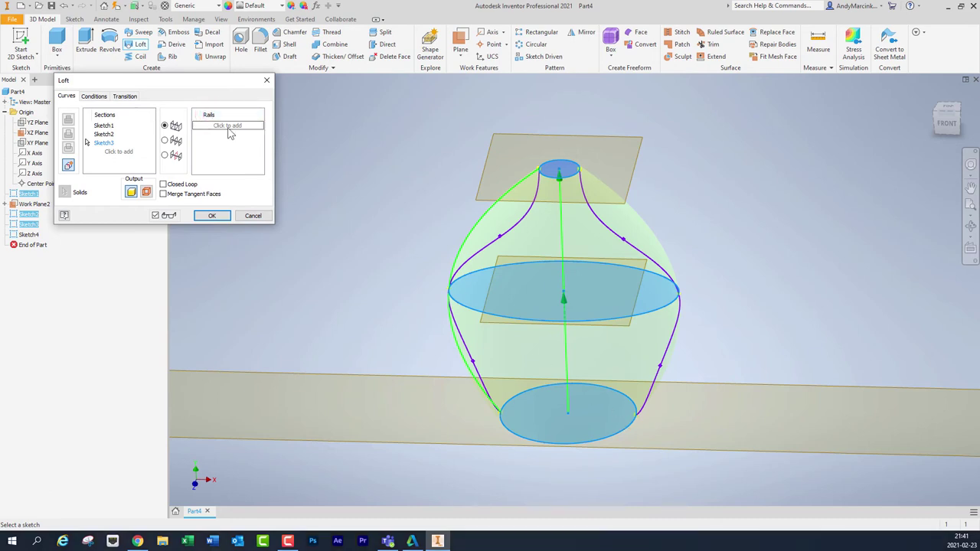
left_click(228, 132)
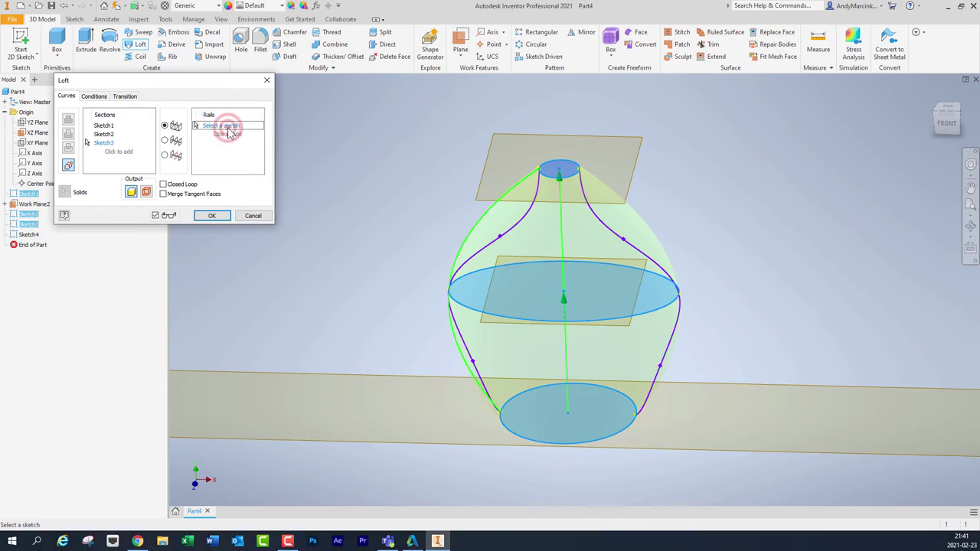
left_click(659, 270)
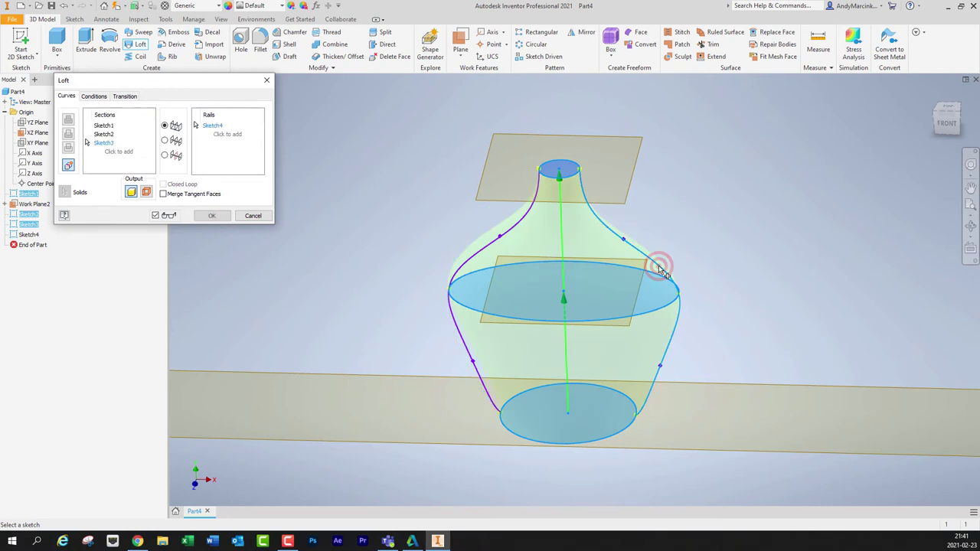
left_click(509, 228)
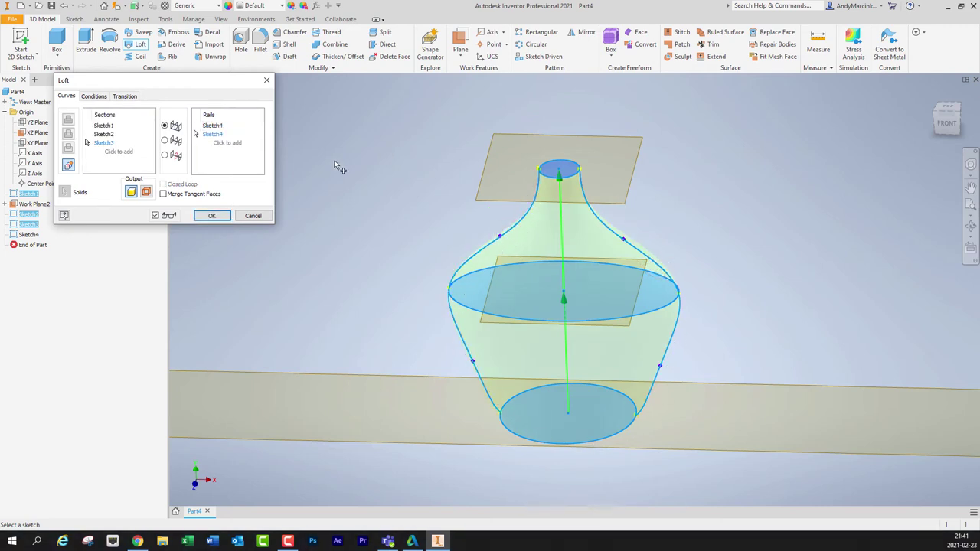
left_click(212, 215)
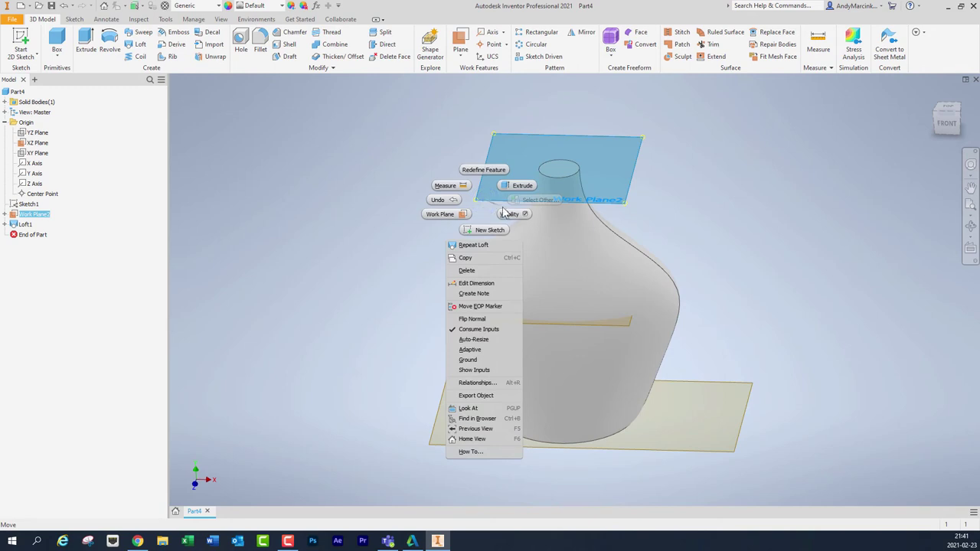
Hide the work plane at the bottle's neck, the XZ plane at its base and the work plane through its middle.
left_click(507, 214)
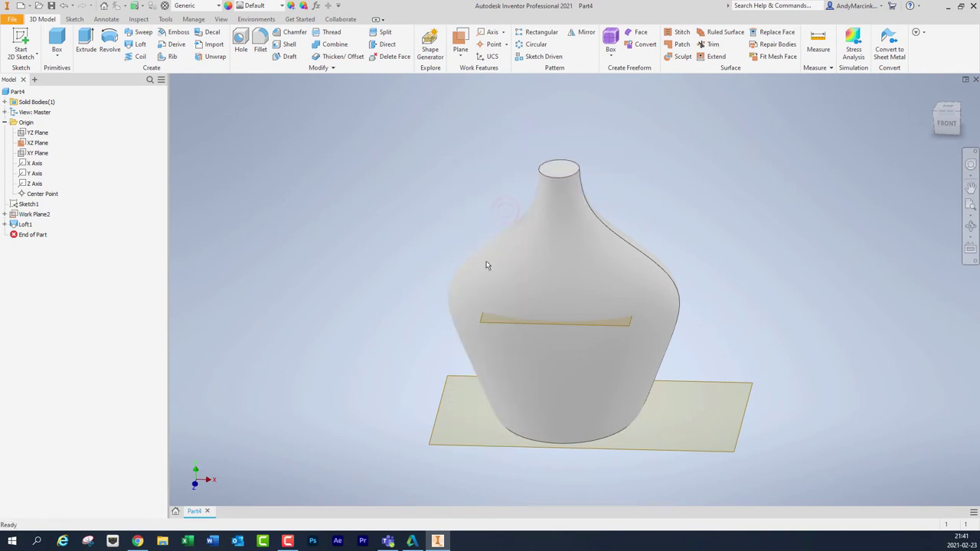
right_click(487, 325)
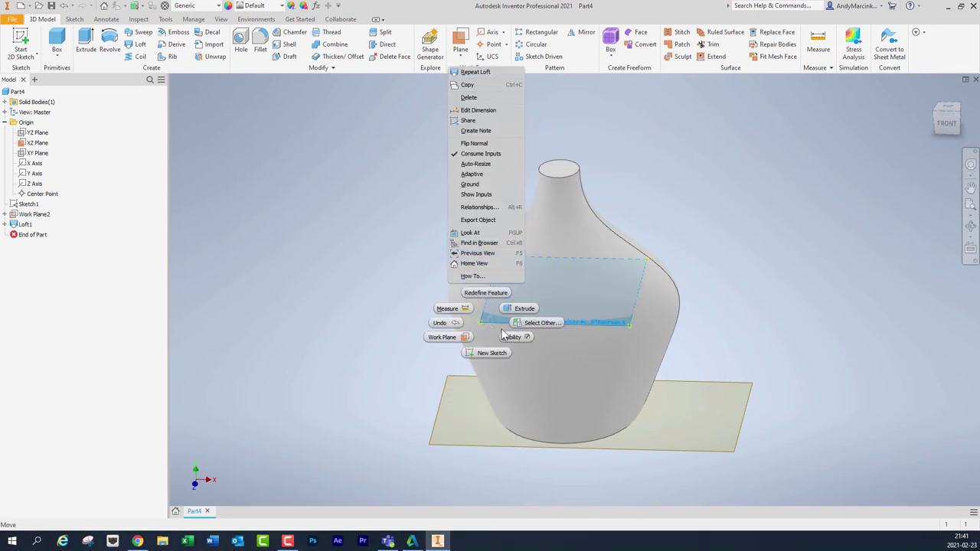
left_click(514, 336)
right_click(687, 434)
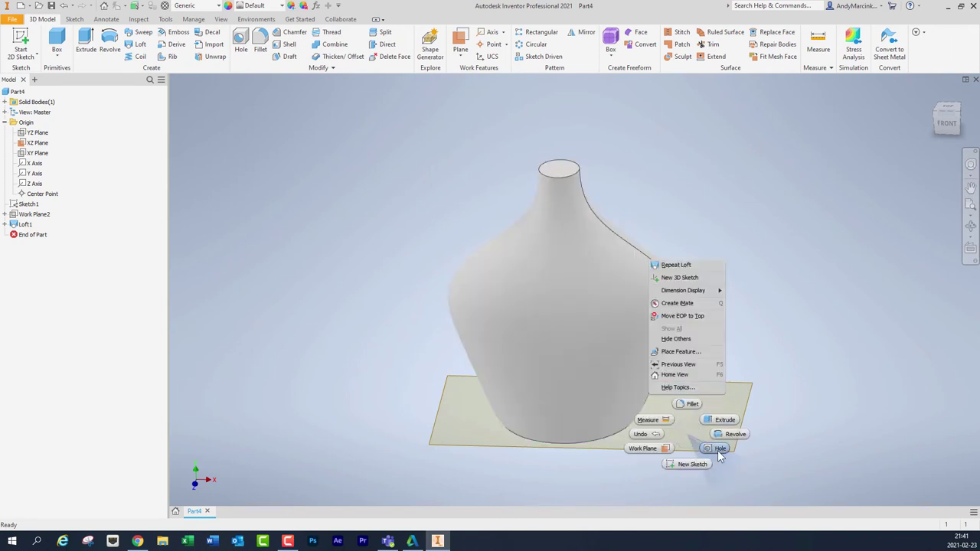
left_click(610, 440)
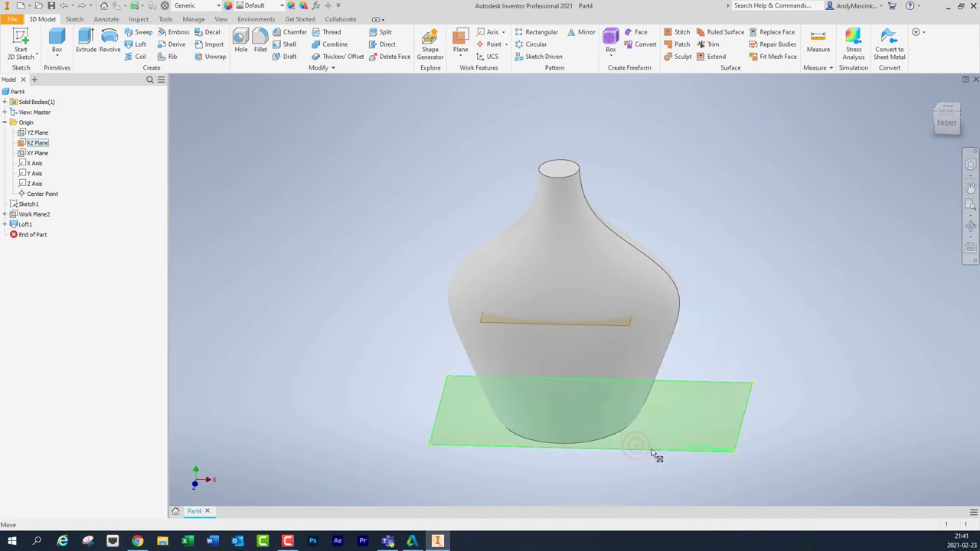
right_click(721, 449)
left_click(747, 465)
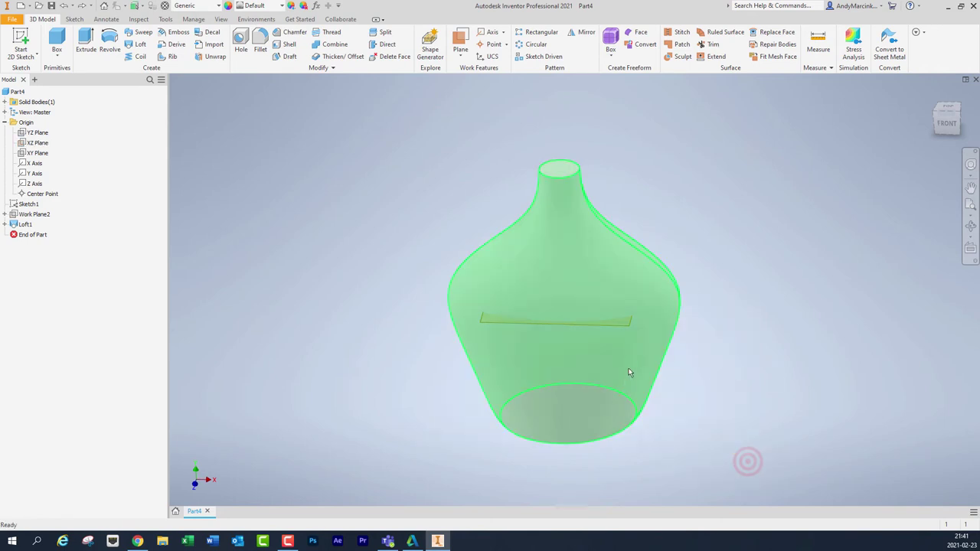
left_click(625, 323)
right_click(625, 323)
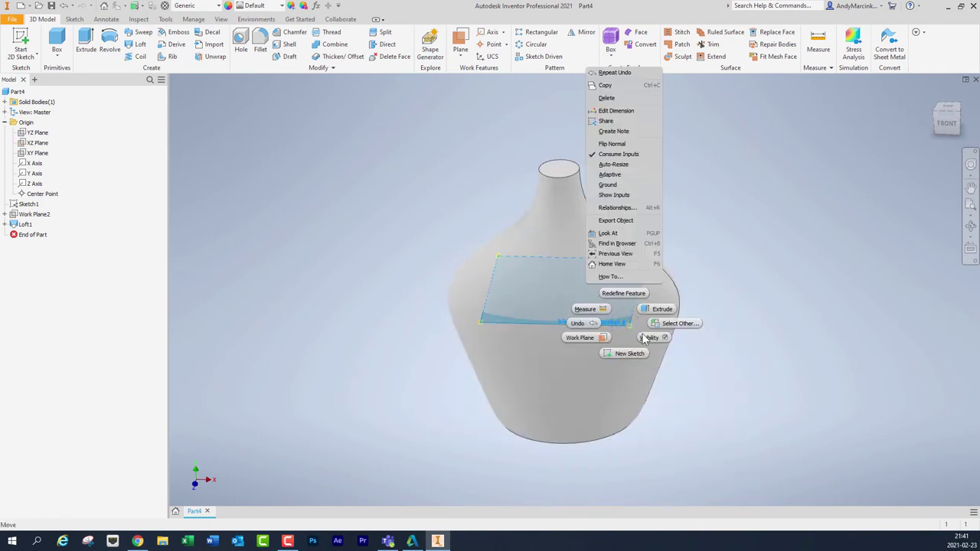